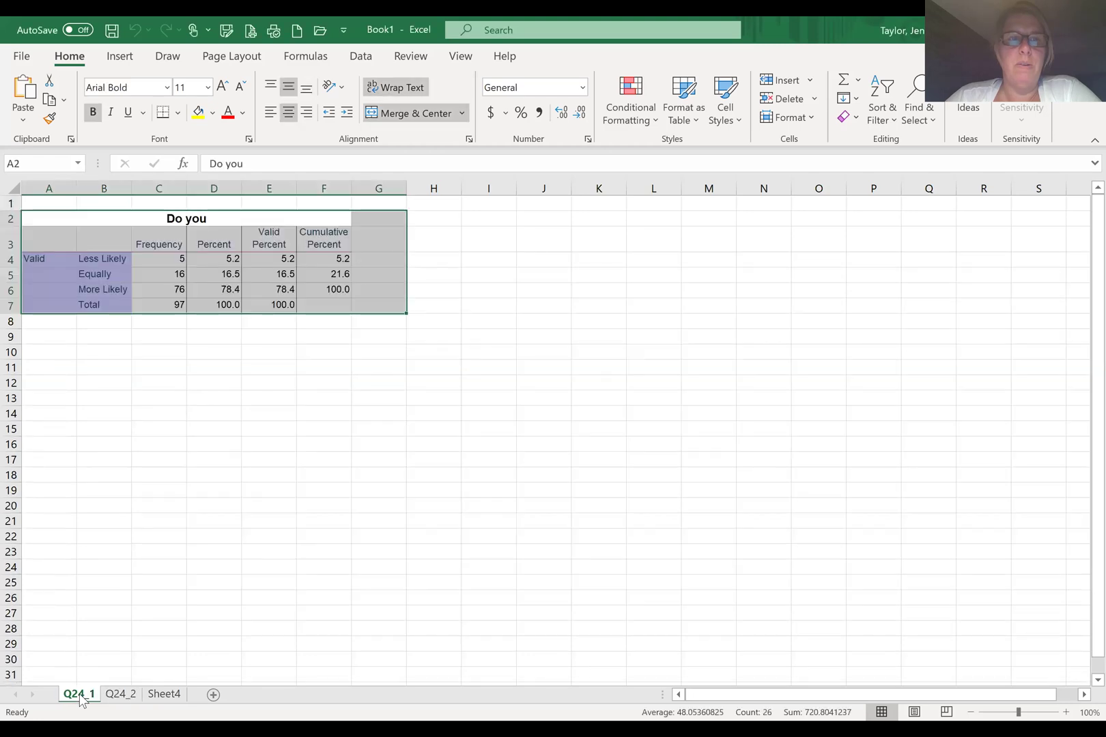
Paste the copied frequency table into cell A2 of sheet Q24_2
click(123, 696)
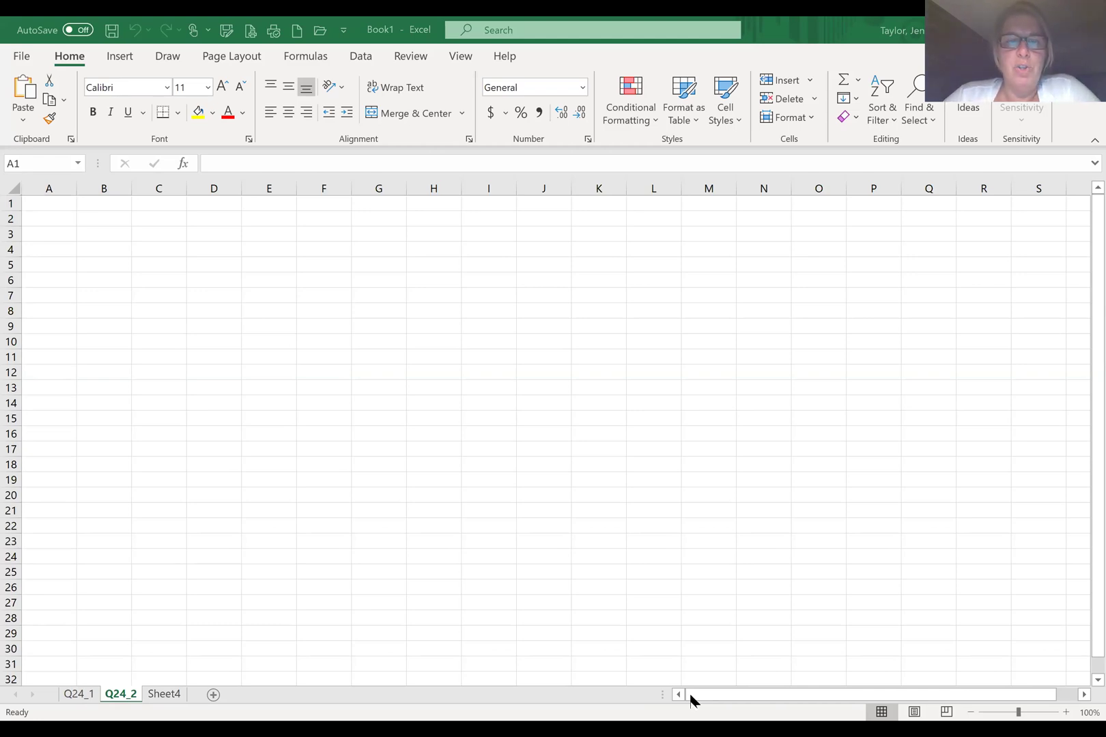
click(56, 221)
text(Do you 		Frequency	Percent	Valid Percent	Cumulative Percent Valid	Less Likely	2	2.1	2.1	2.1 	Equally	34	35.1	35.1	37.1 	More Likely	61	62.9	62.9	100.0 	Total	97	100.0	100.0)
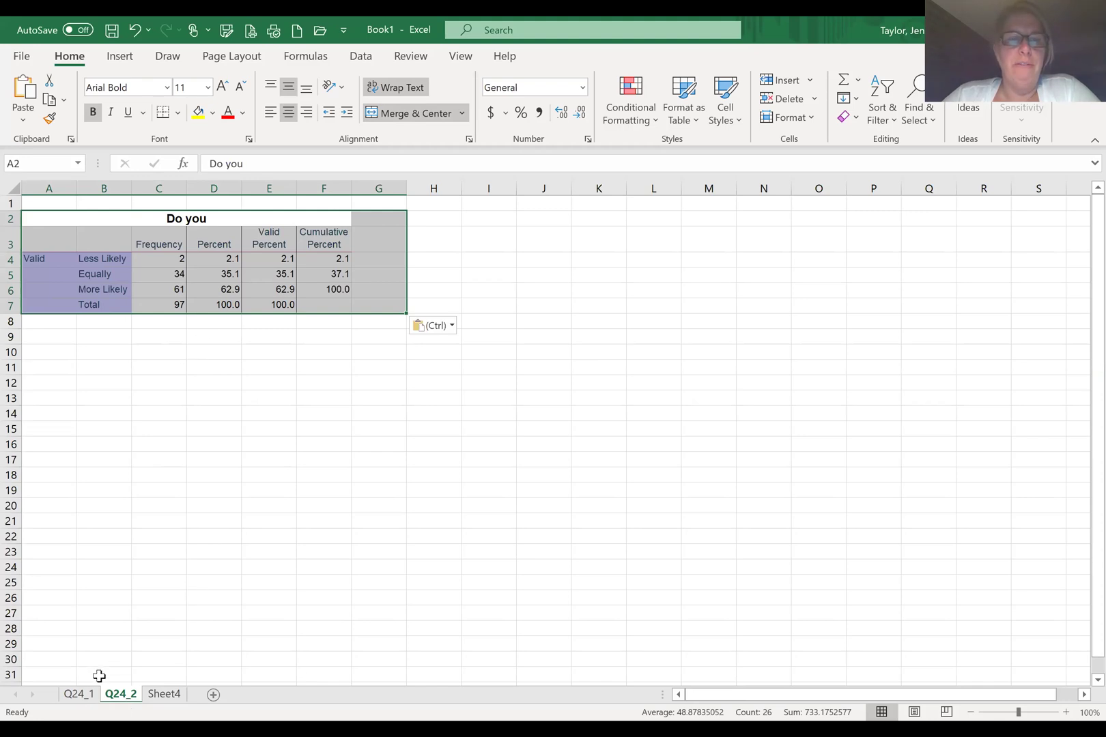
Compare the Q24_2 table with Q24_1, then go to cell A1 of Sheet4
click(79, 694)
click(120, 694)
click(75, 692)
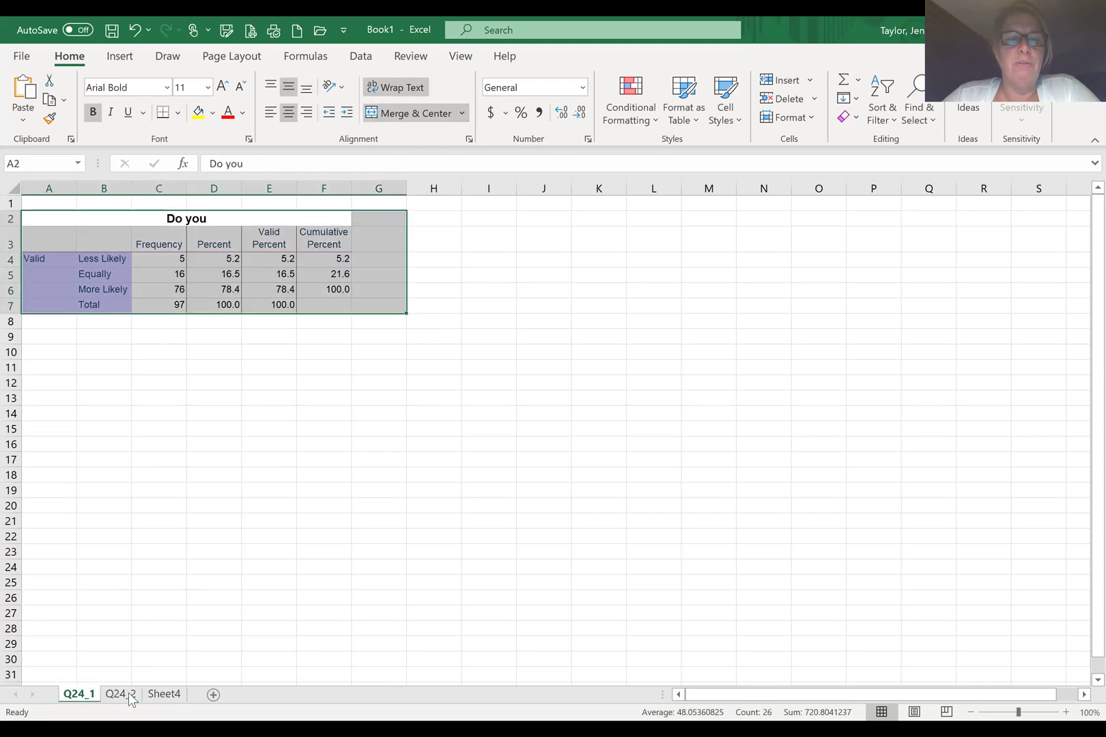
click(129, 693)
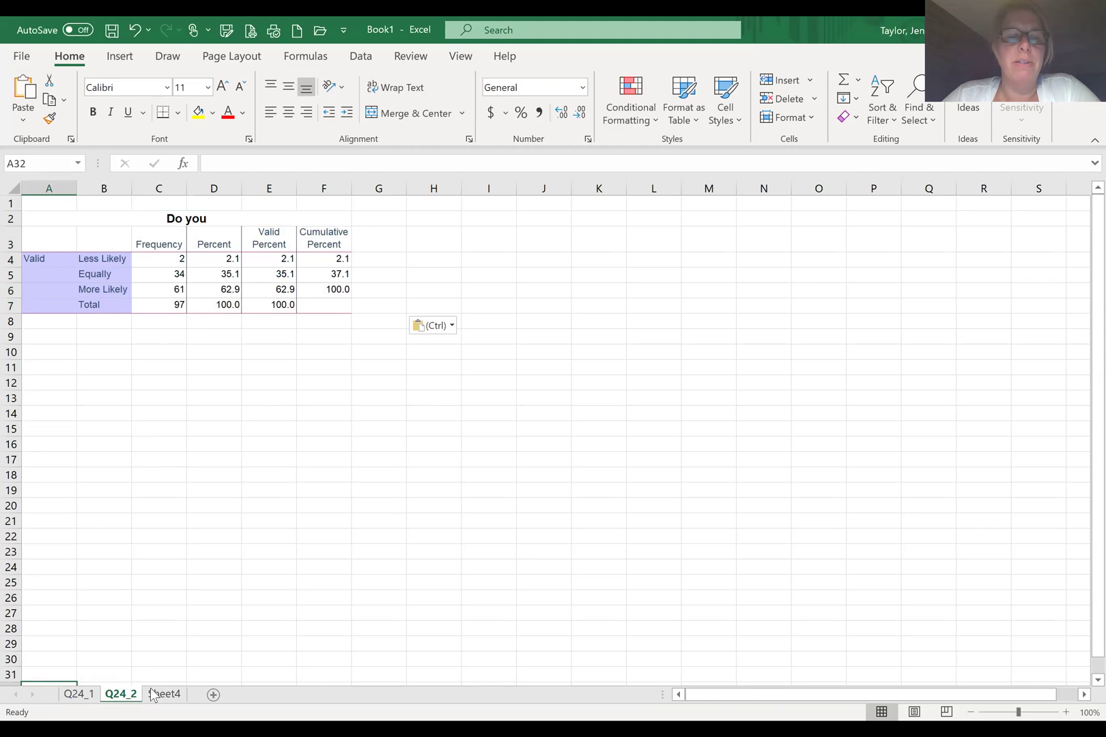
click(79, 694)
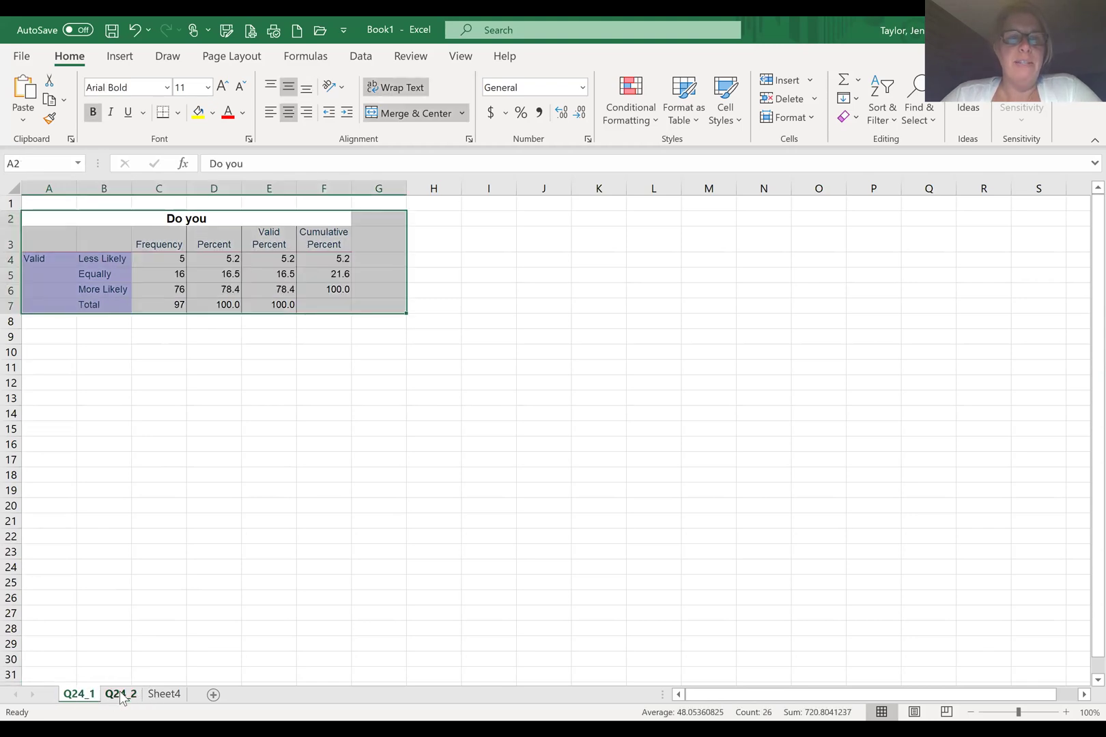
click(120, 694)
click(85, 694)
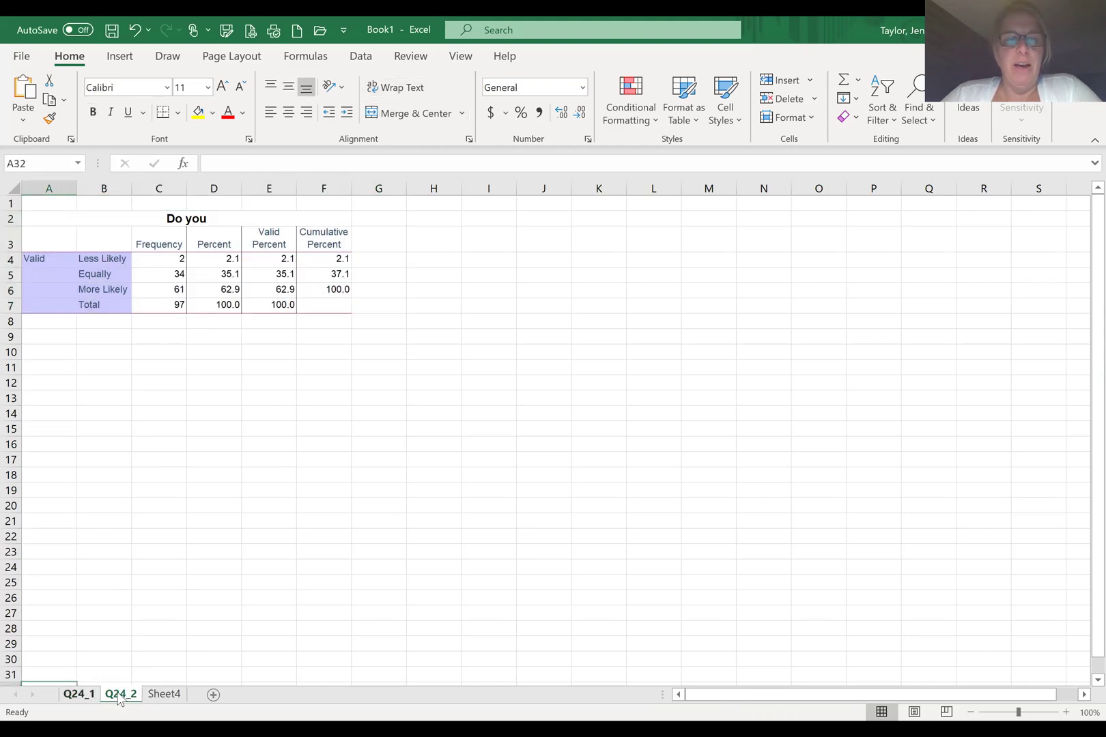
key(ctrl+Page_Down)
click(86, 695)
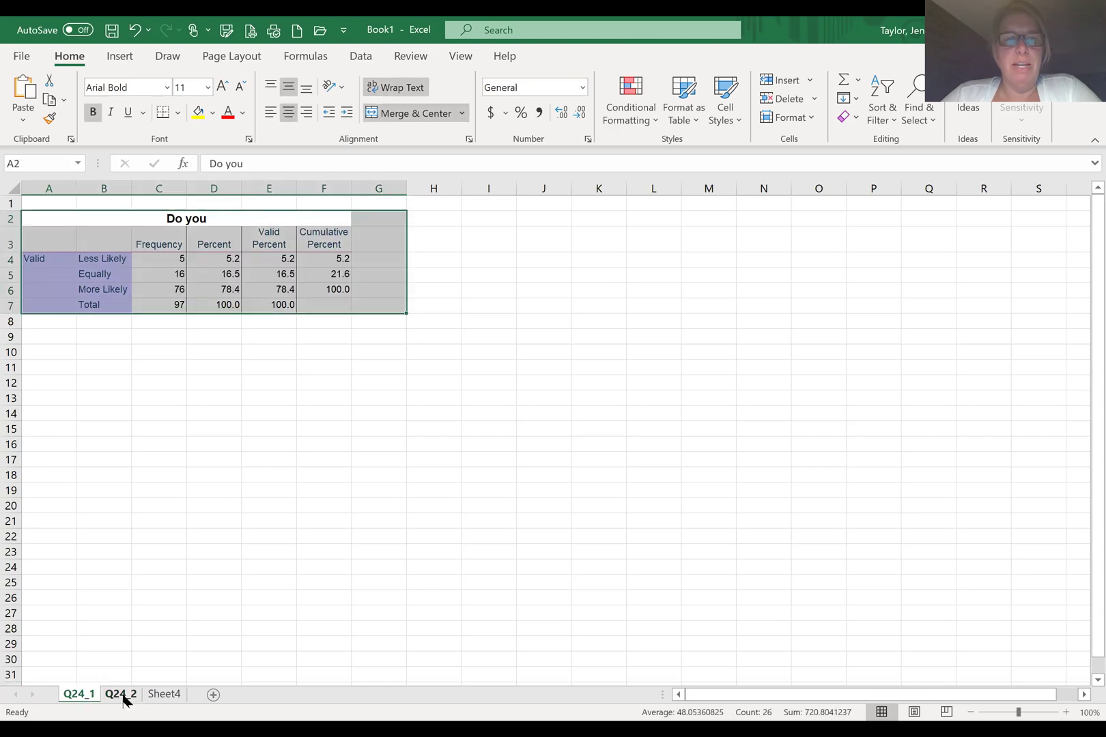
click(126, 695)
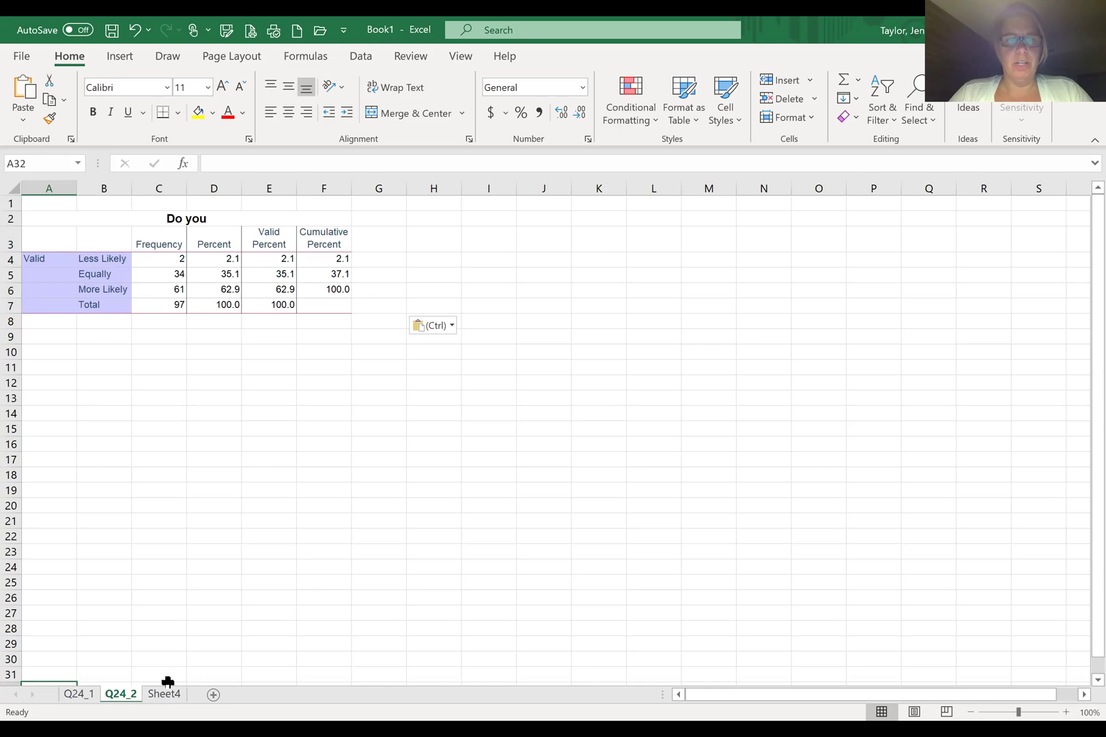
click(164, 694)
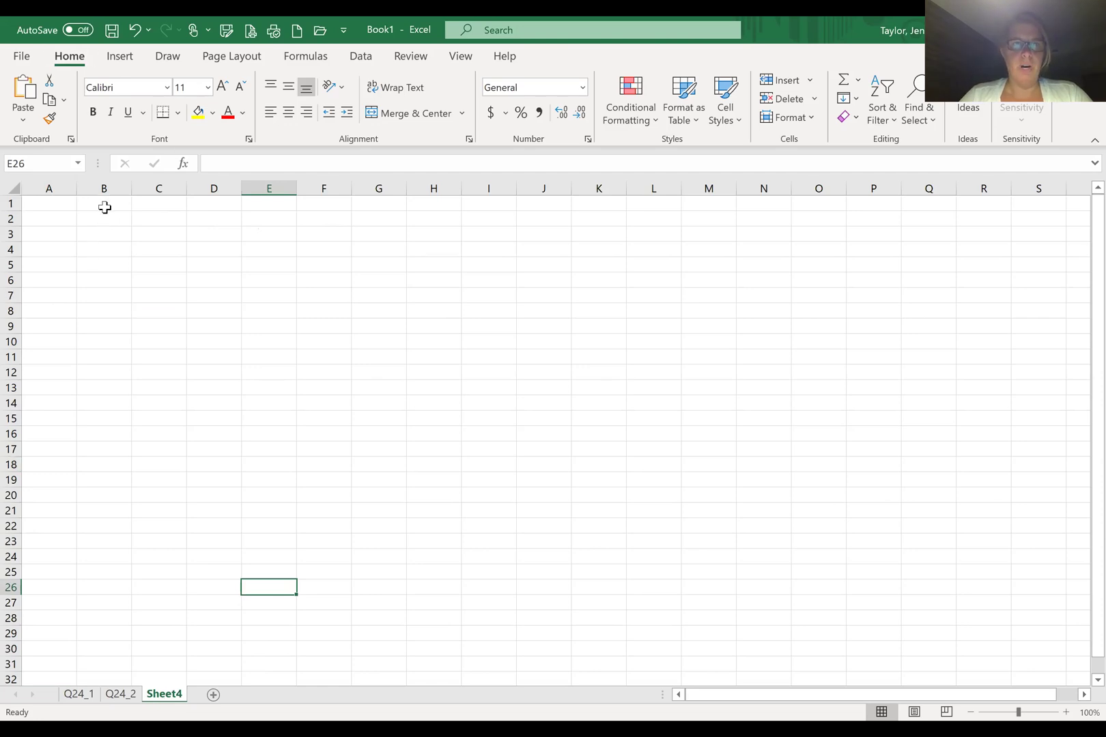
click(56, 205)
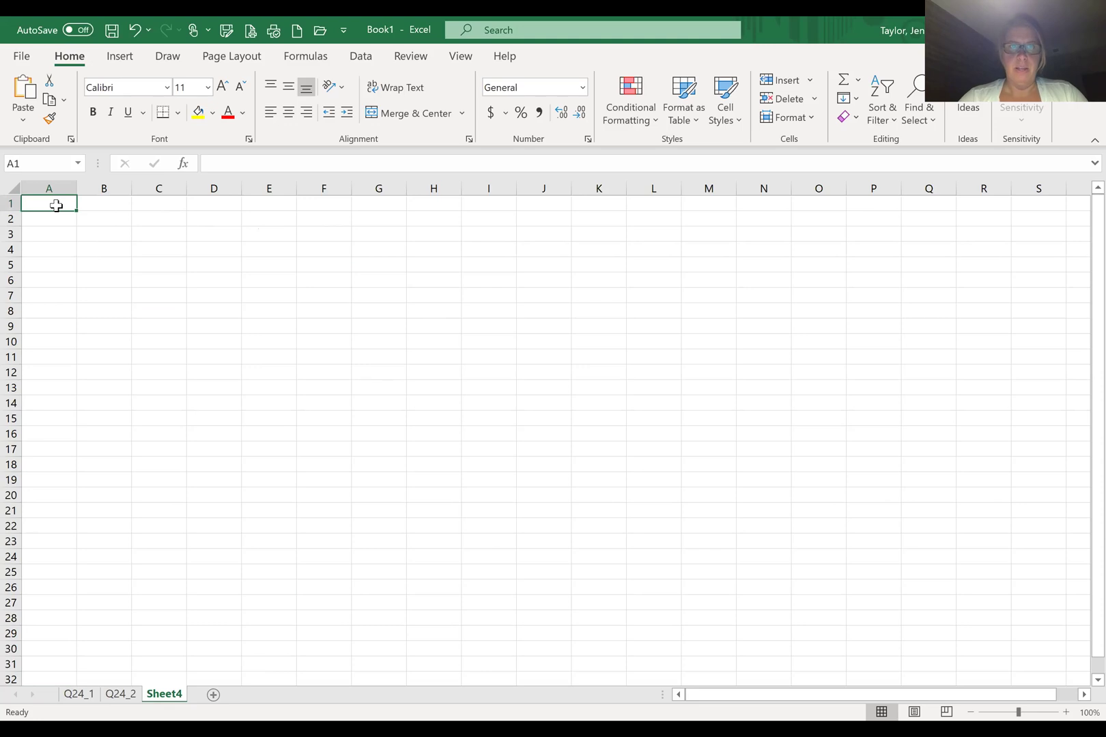
Enter the headers 'Perceptions' in A1 and '% Say more likely' in B1
text(Perceptions)
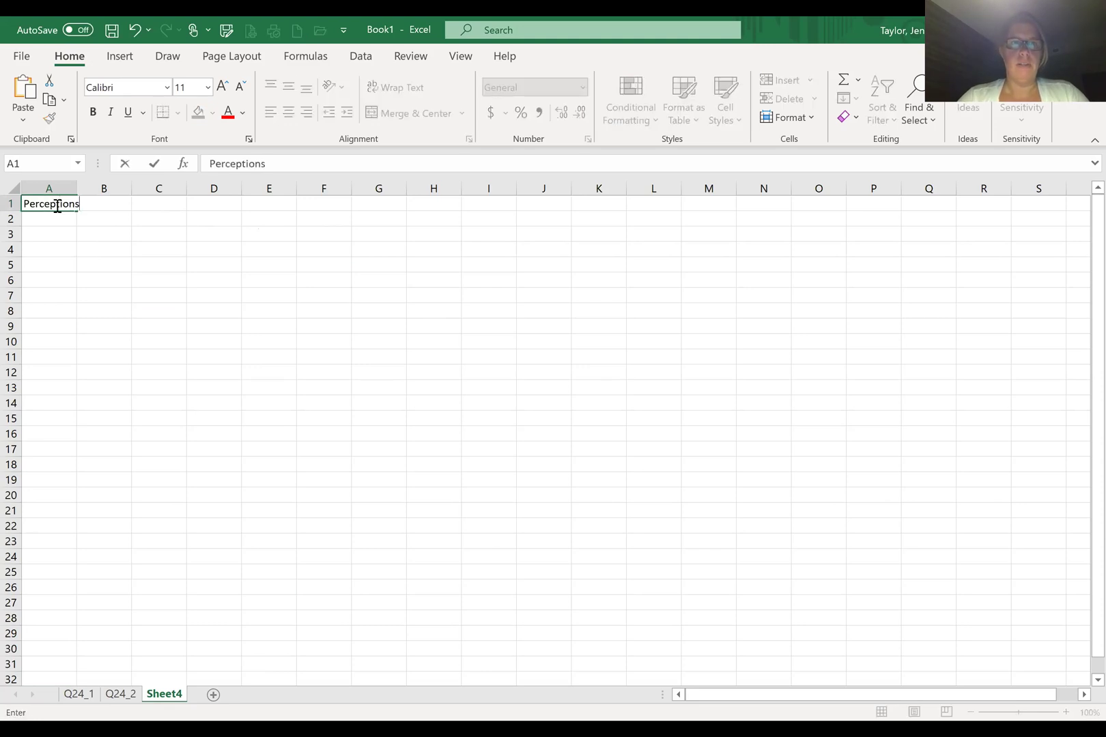
key(Tab)
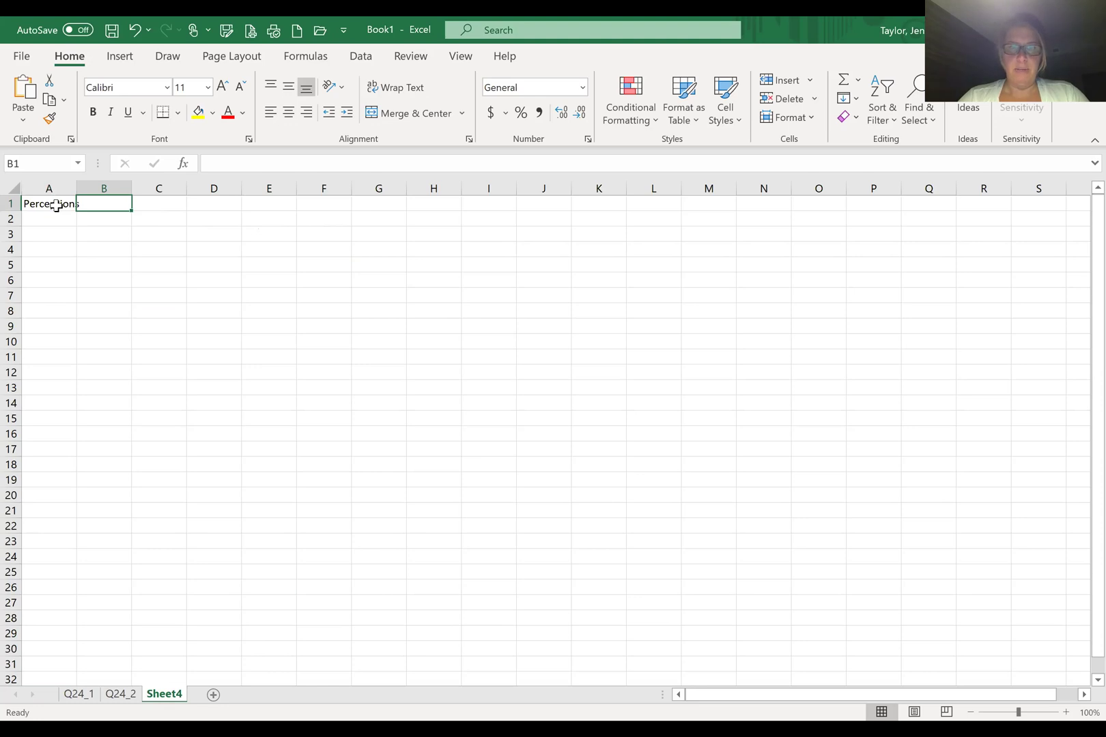
text(%)
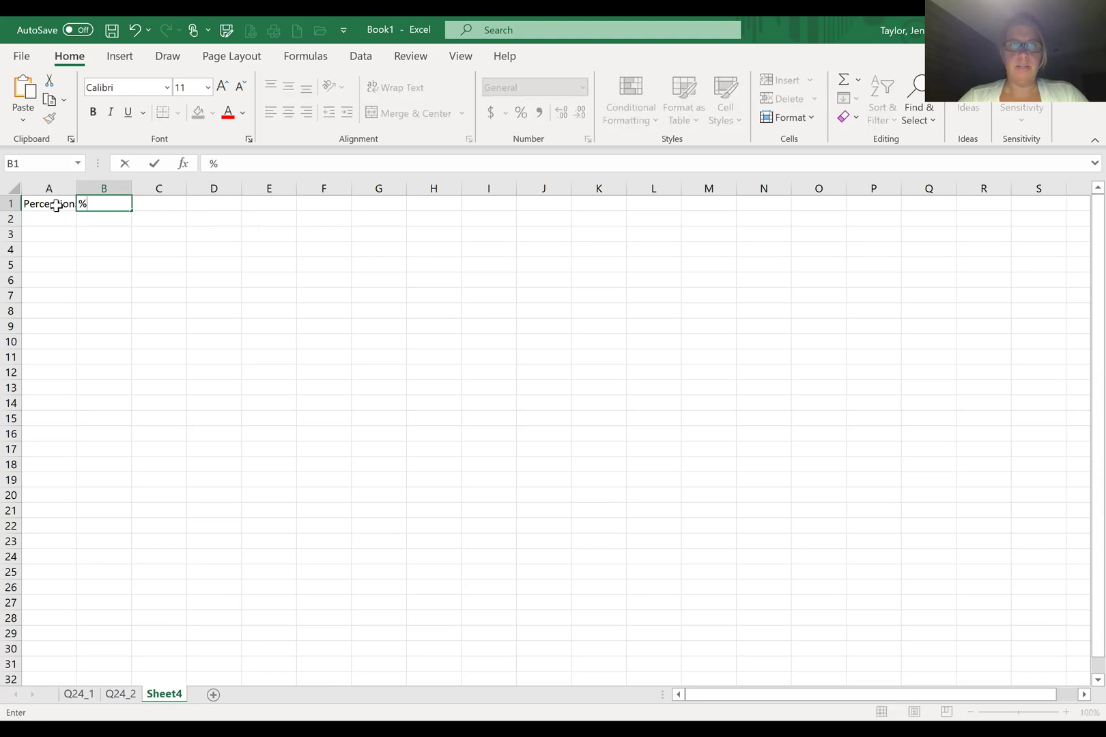
text( Ssay)
key(BackSpace)
key(BackSpace)
key(BackSpace)
text(y more than)
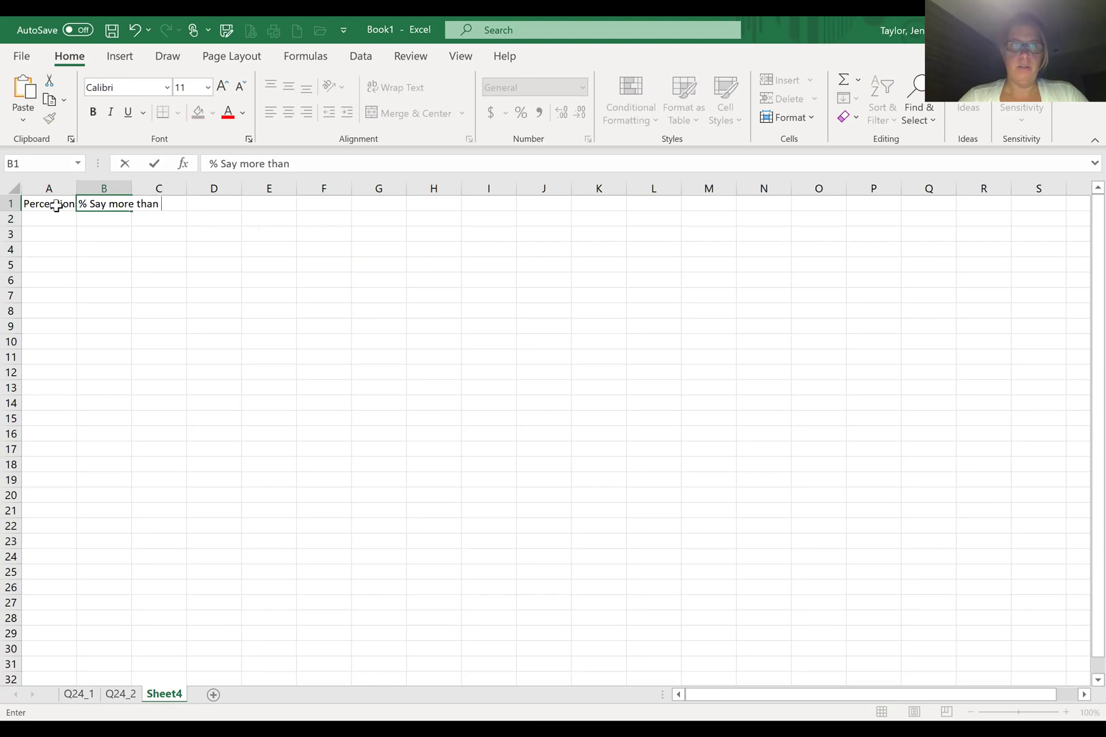
key(BackSpace)
key(BackSpace)
key(BackSpace)
key(BackSpace)
key(BackSpace)
text(lik)
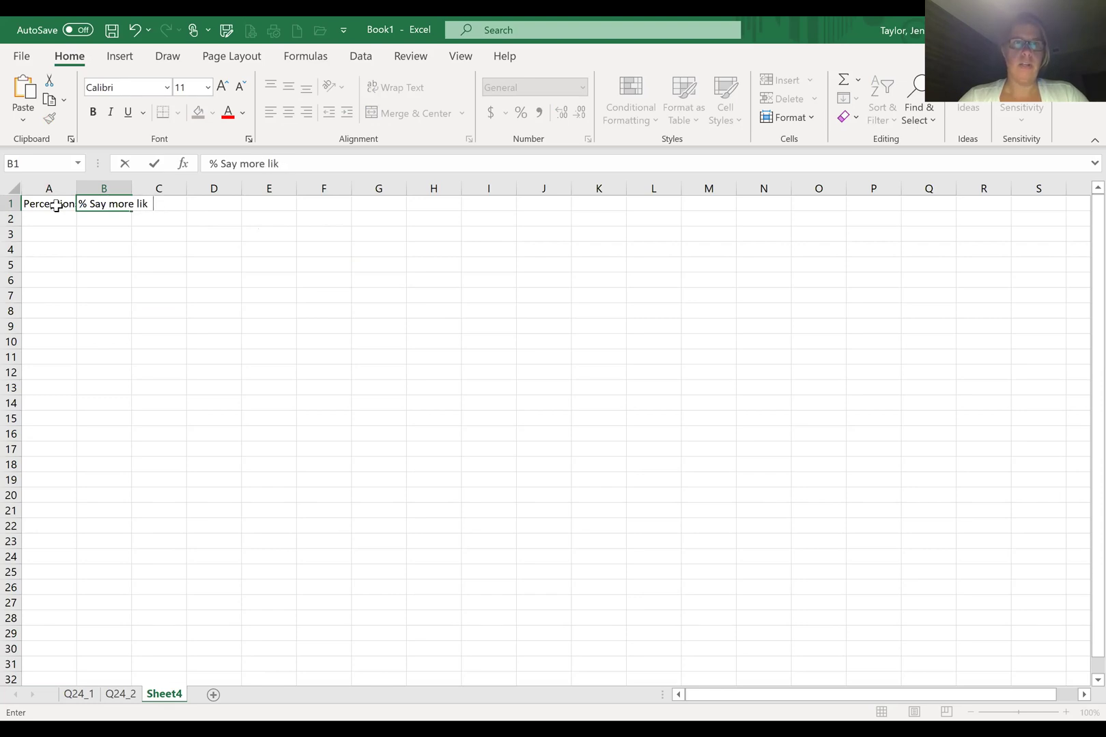
text(ely)
click(149, 293)
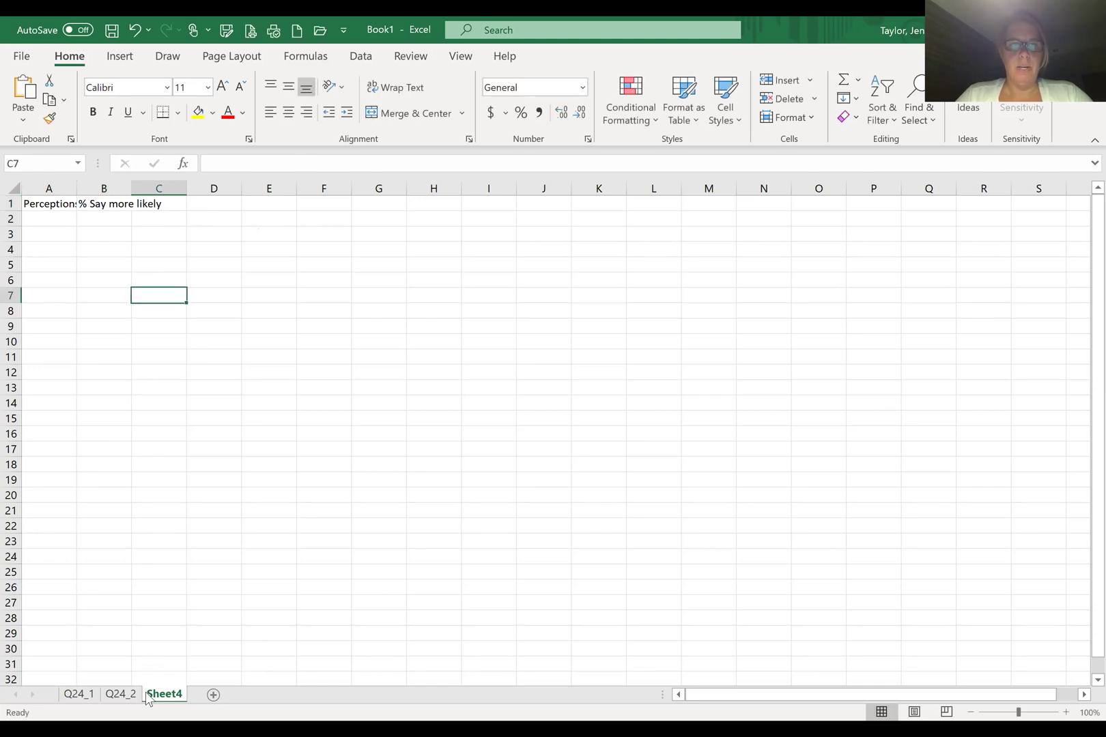
Copy 'Problems with trust and bonding' from Q24_1's question text into Sheet4 A2
click(79, 694)
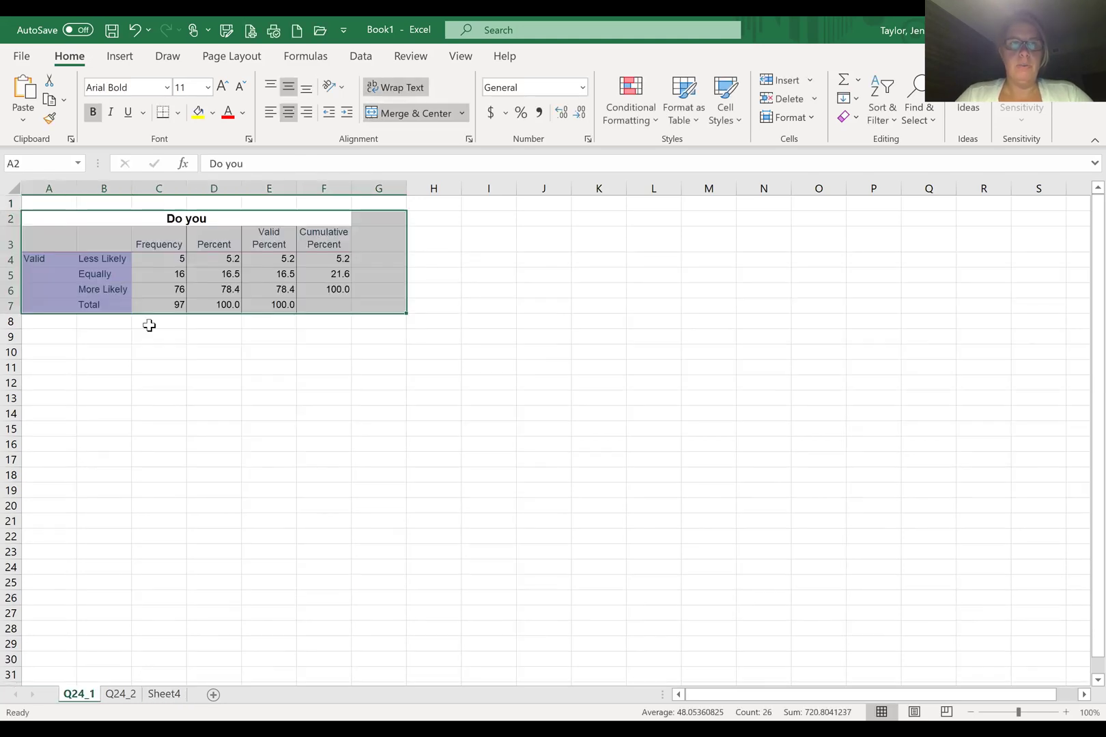
click(185, 221)
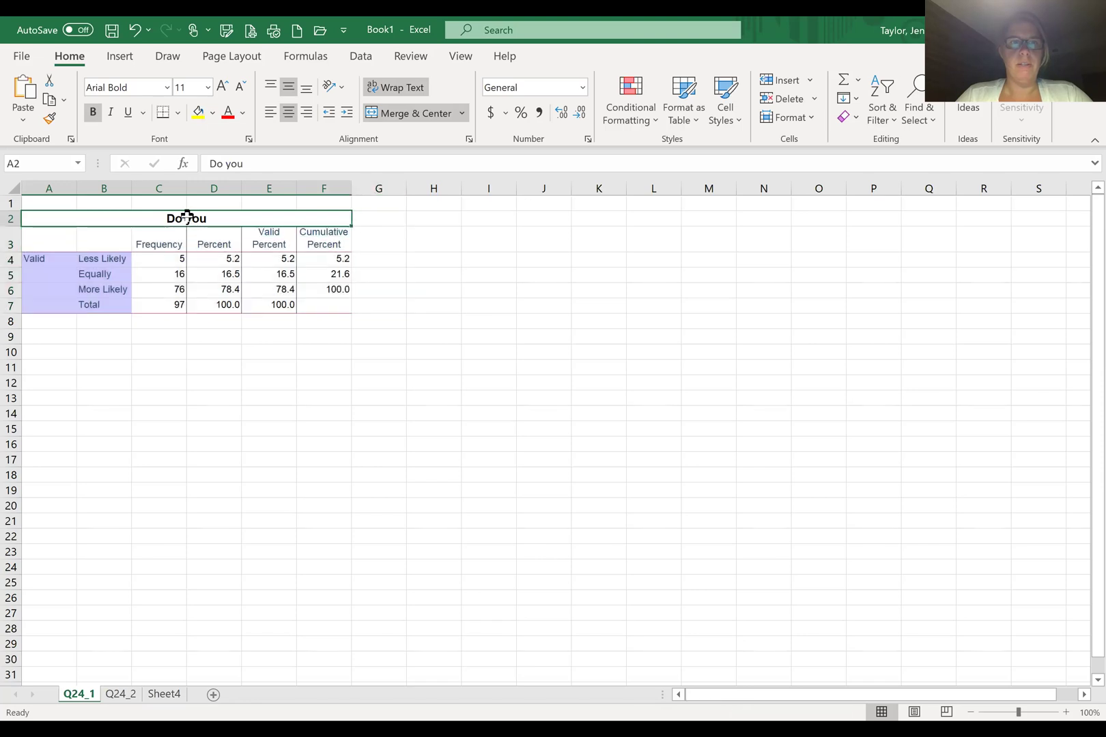
double_click(187, 217)
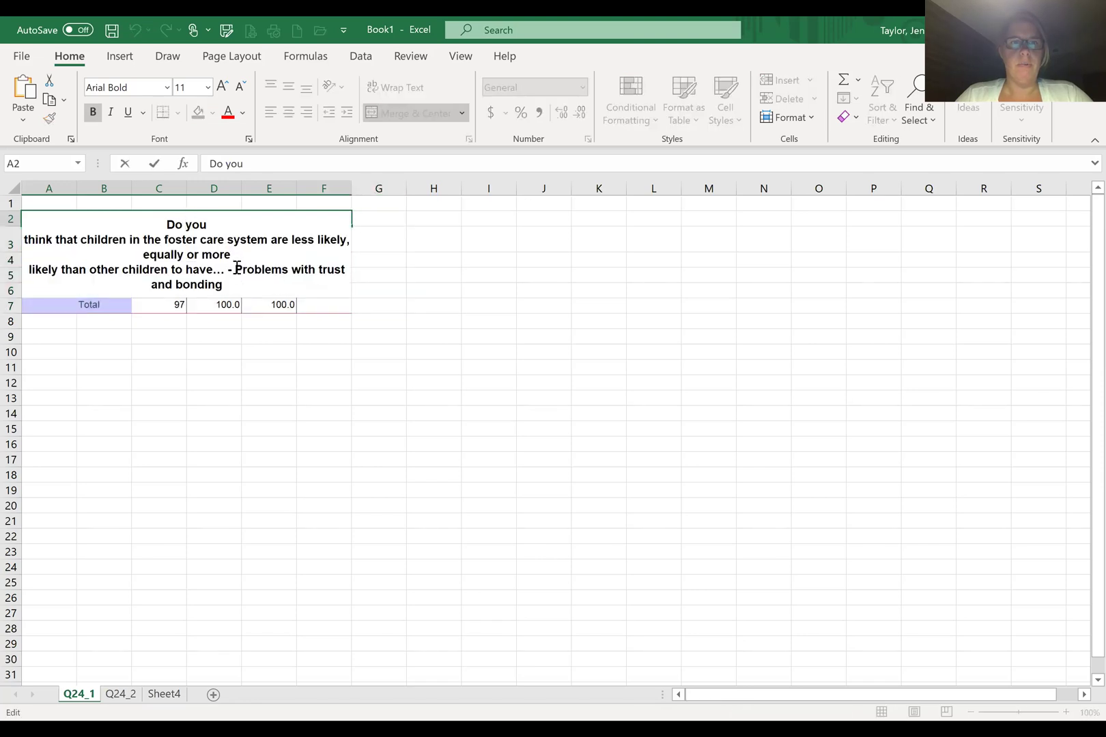
drag(236, 267, 242, 284)
key(ctrl+c)
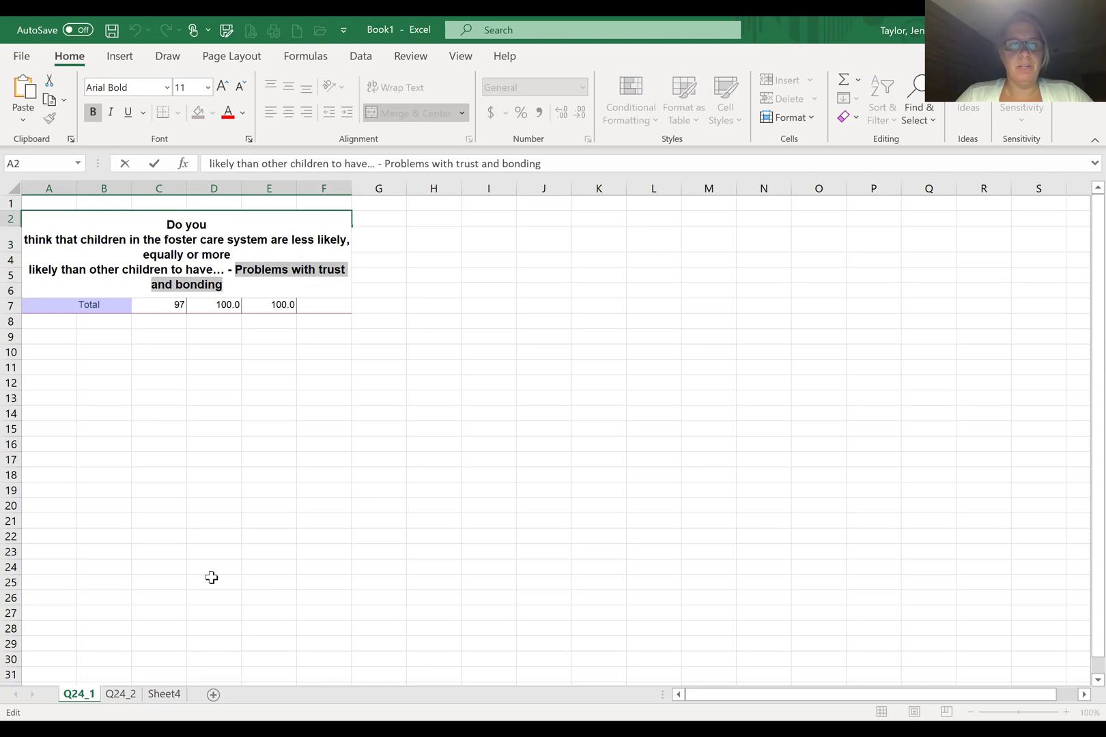
click(164, 694)
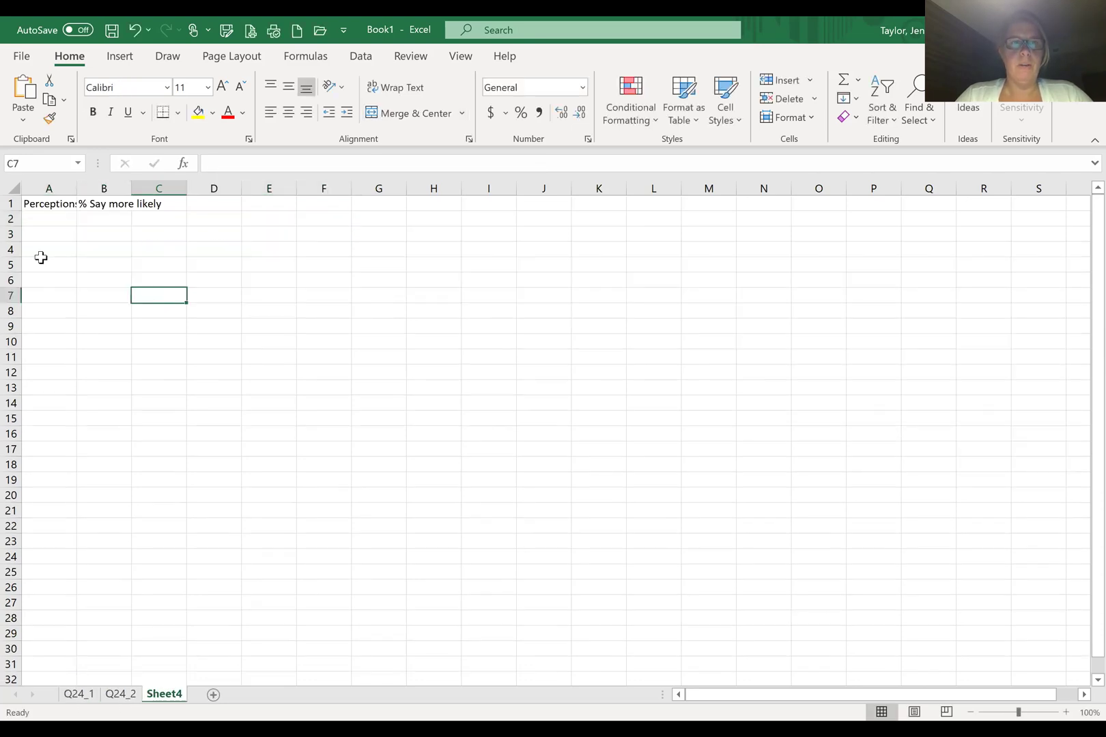
click(50, 218)
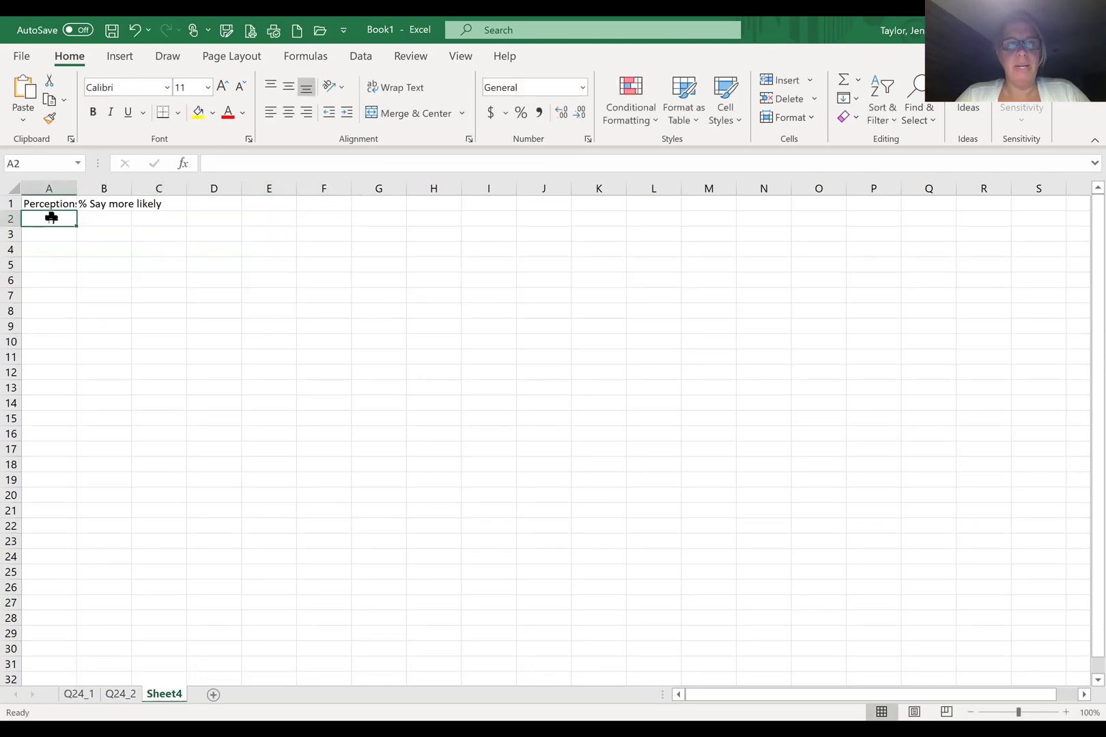
key(ctrl+v)
Paste the behavior and self-control phrase from Q24_2 into A3 and widen column A
click(120, 694)
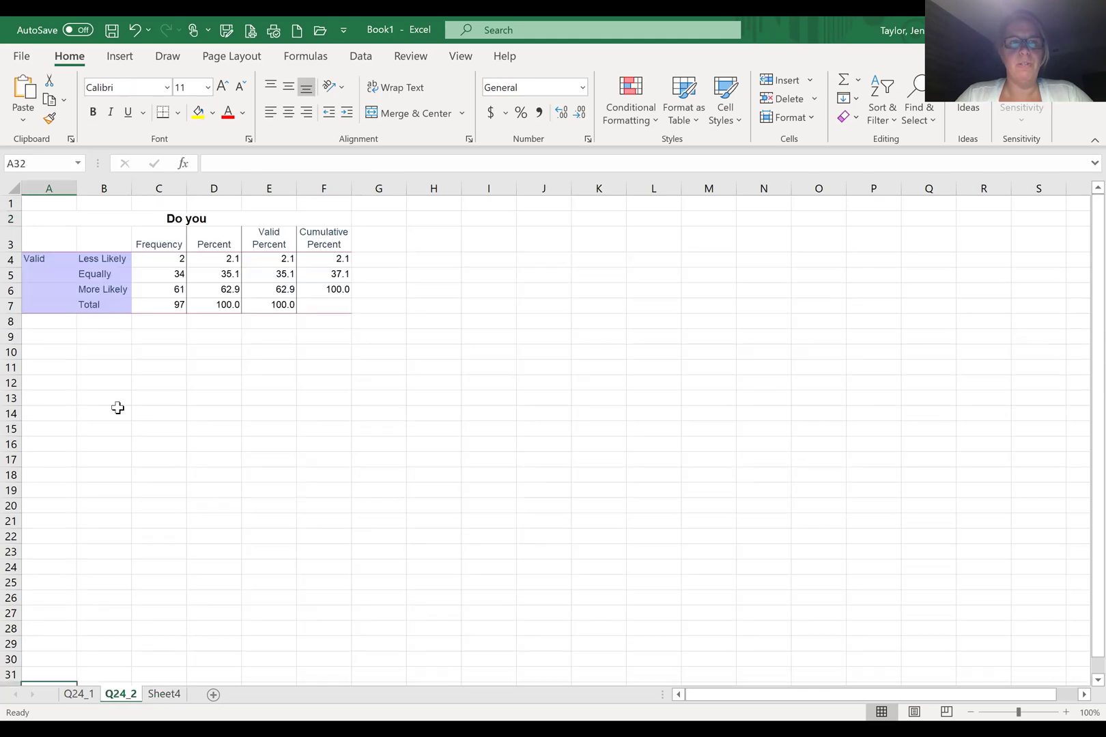
click(167, 214)
double_click(172, 217)
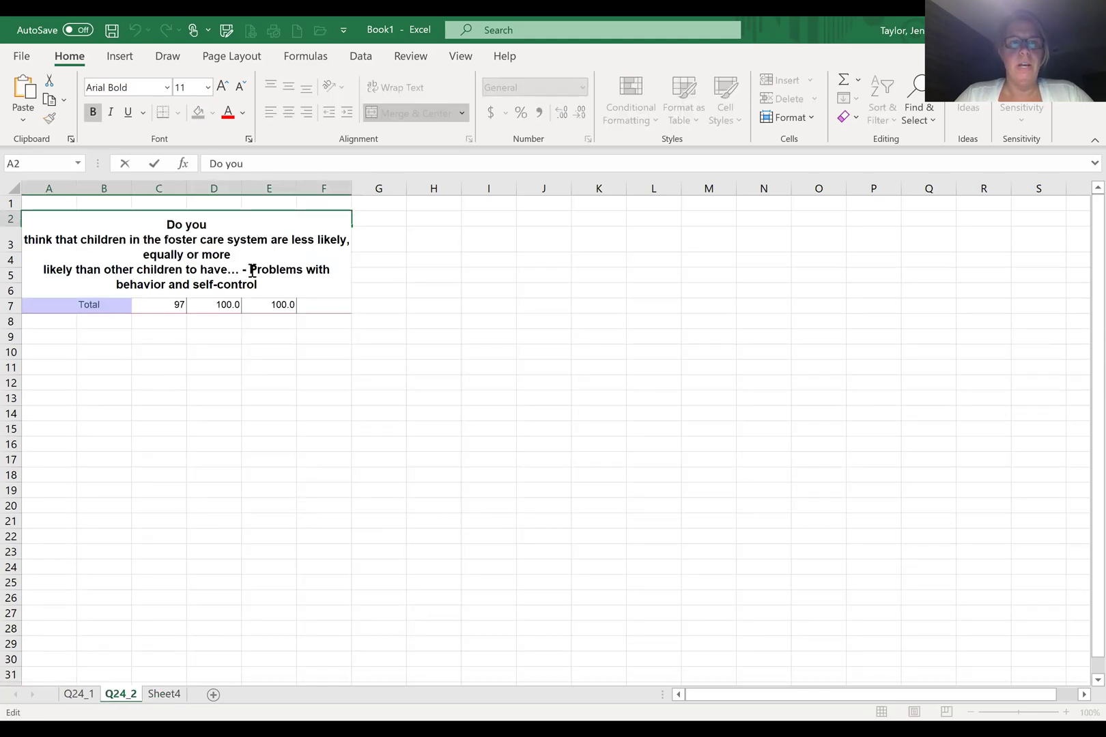
shift+click(258, 277)
key(ctrl+c)
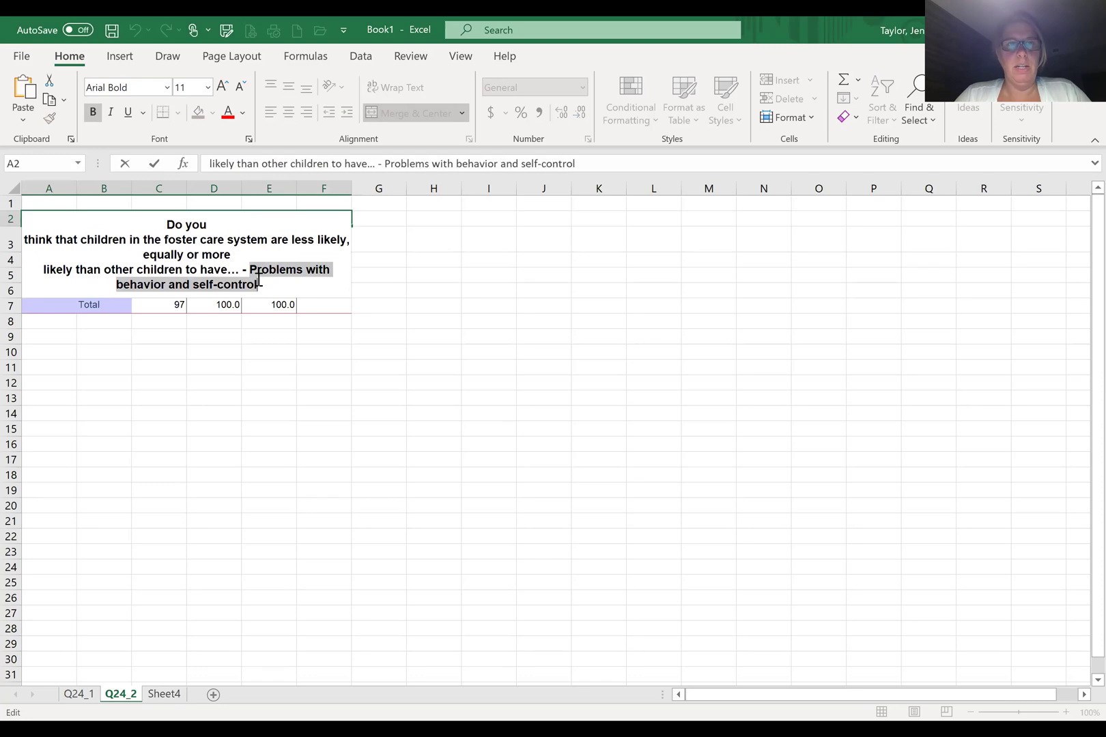
click(164, 694)
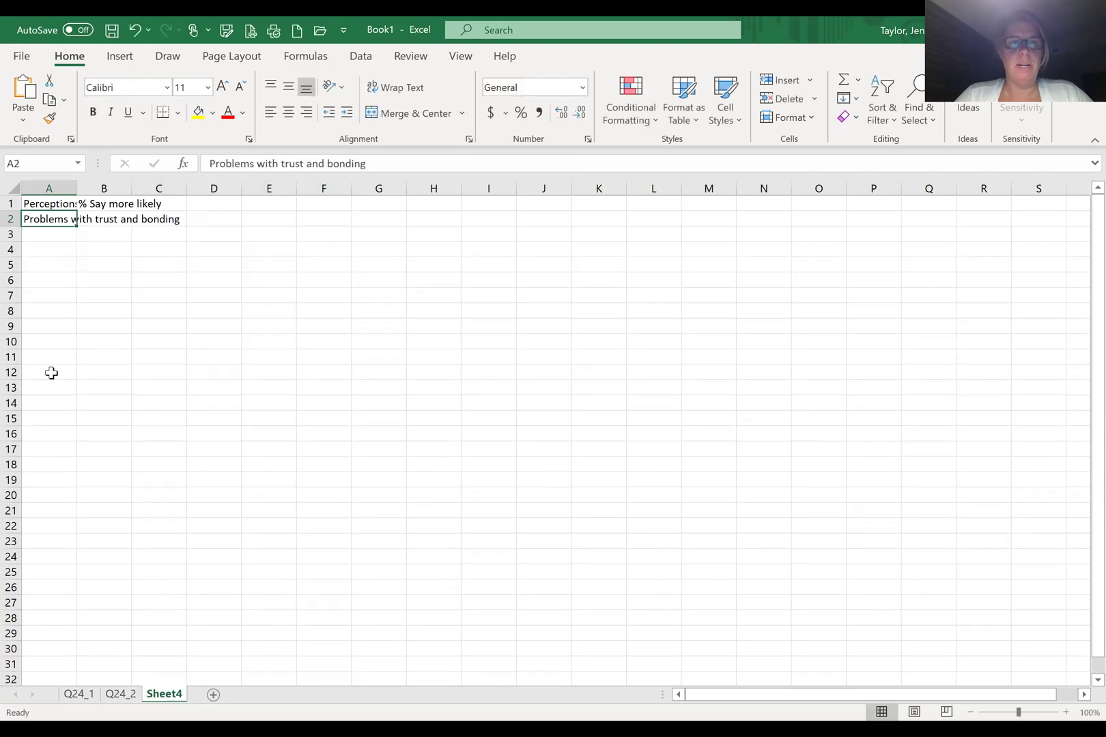
click(50, 234)
key(ctrl+v)
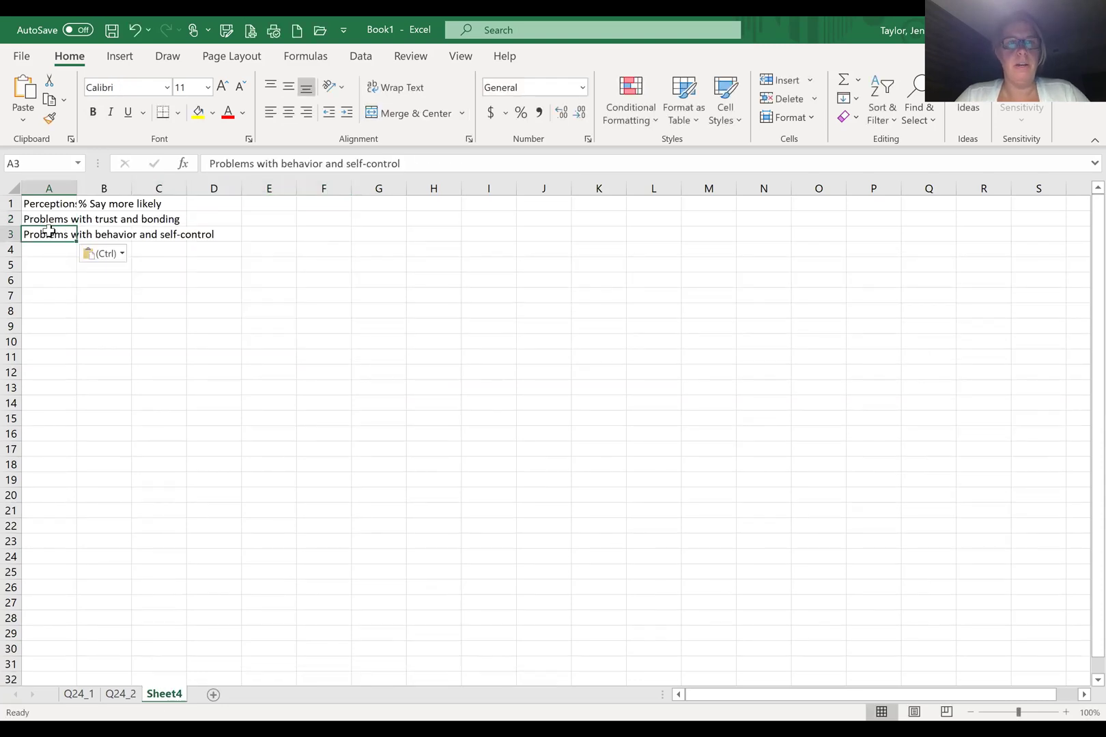
drag(78, 188, 238, 198)
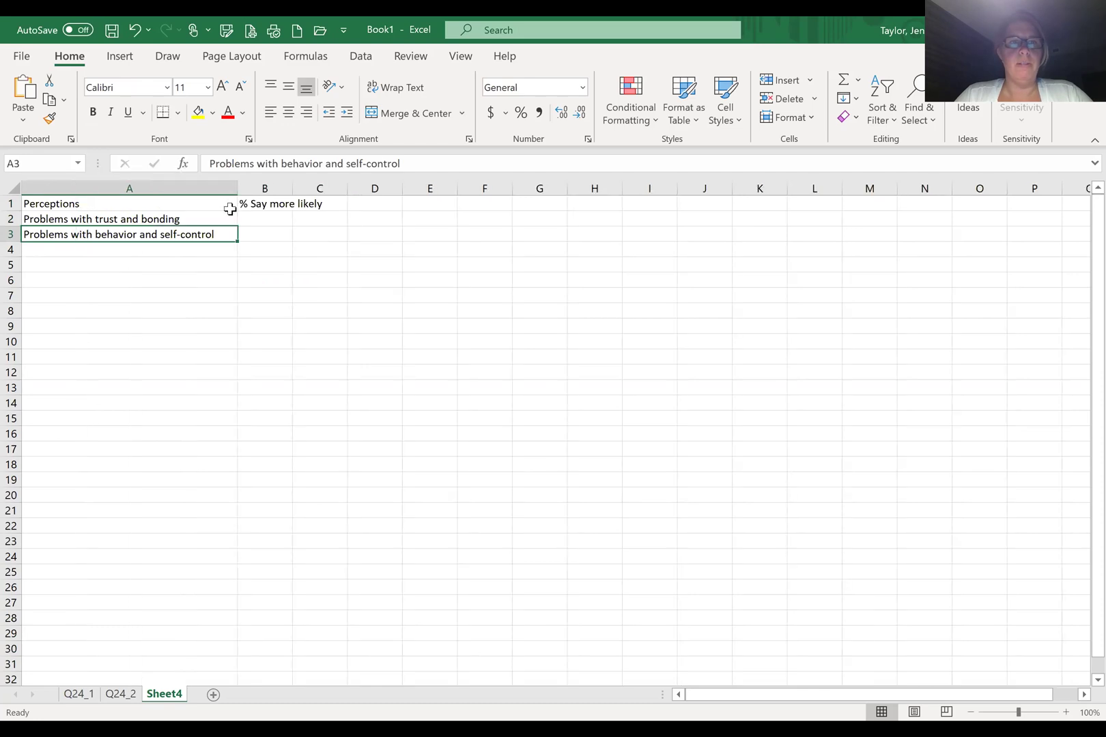
Copy Q24_1's D6 More Likely value into Sheet4 B2, formatted as 78.4%
click(79, 694)
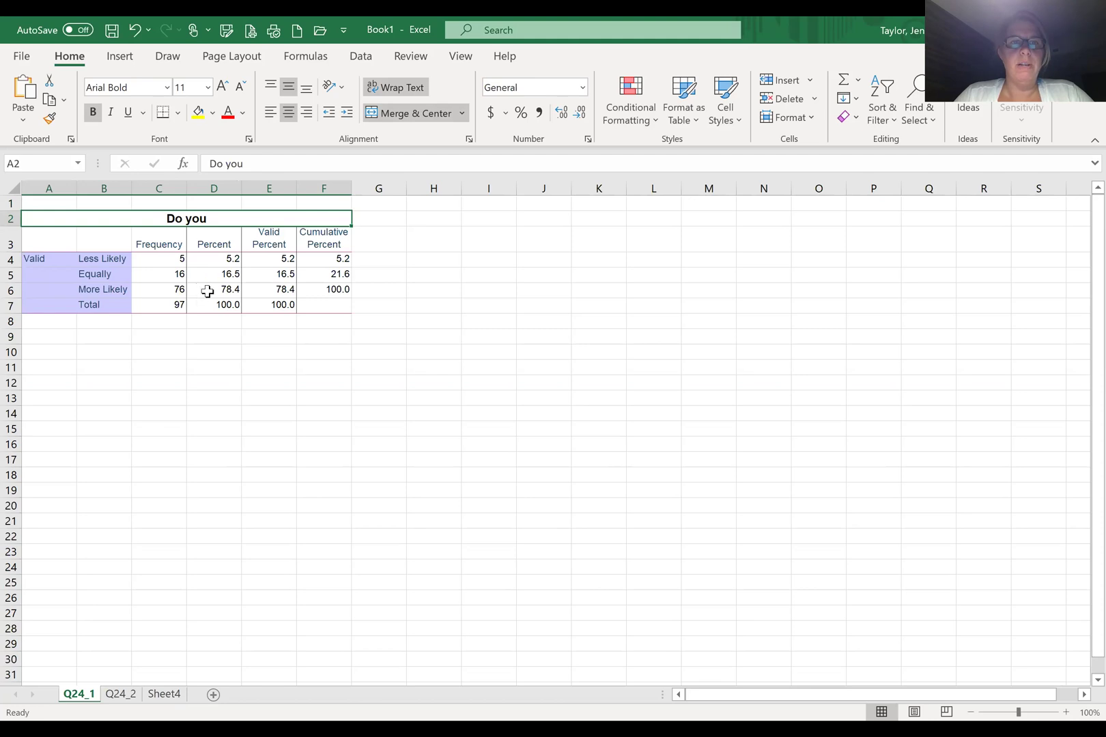
click(219, 293)
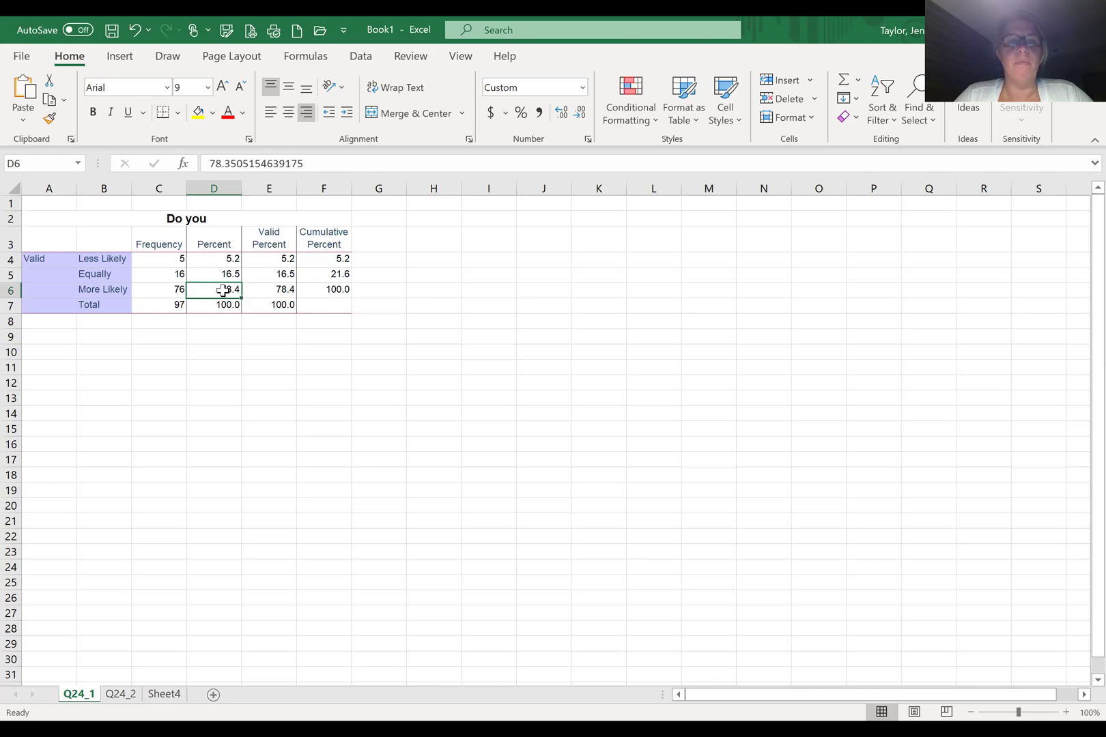
key(ctrl+c)
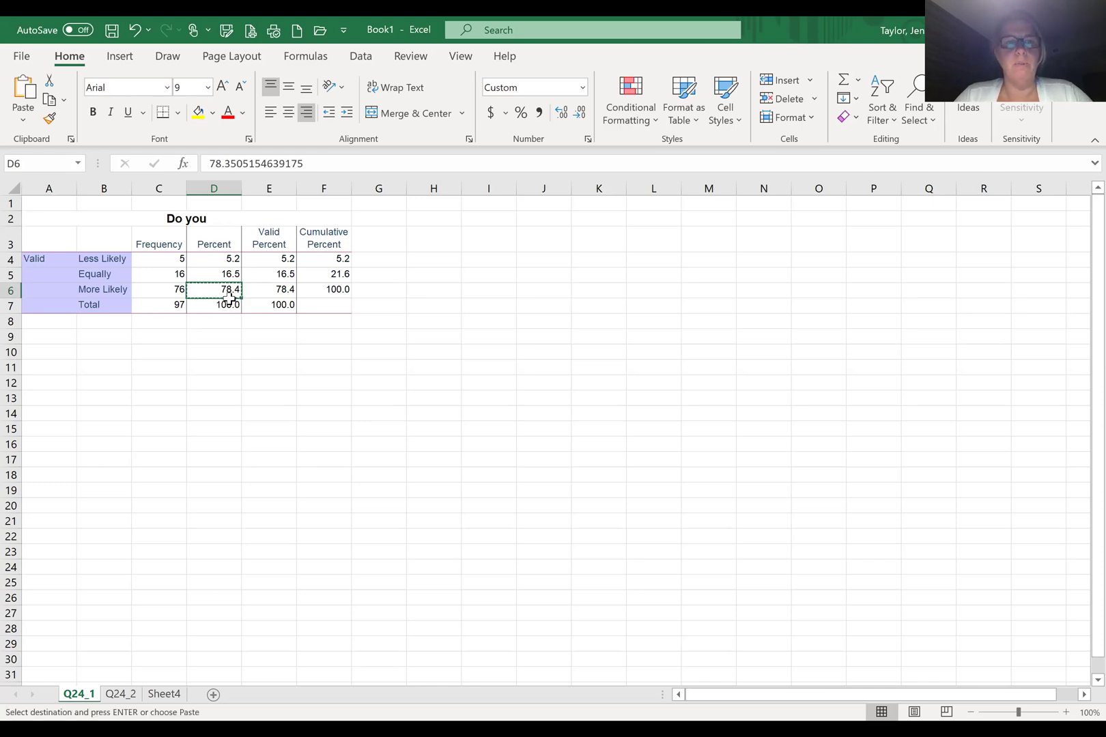
click(166, 694)
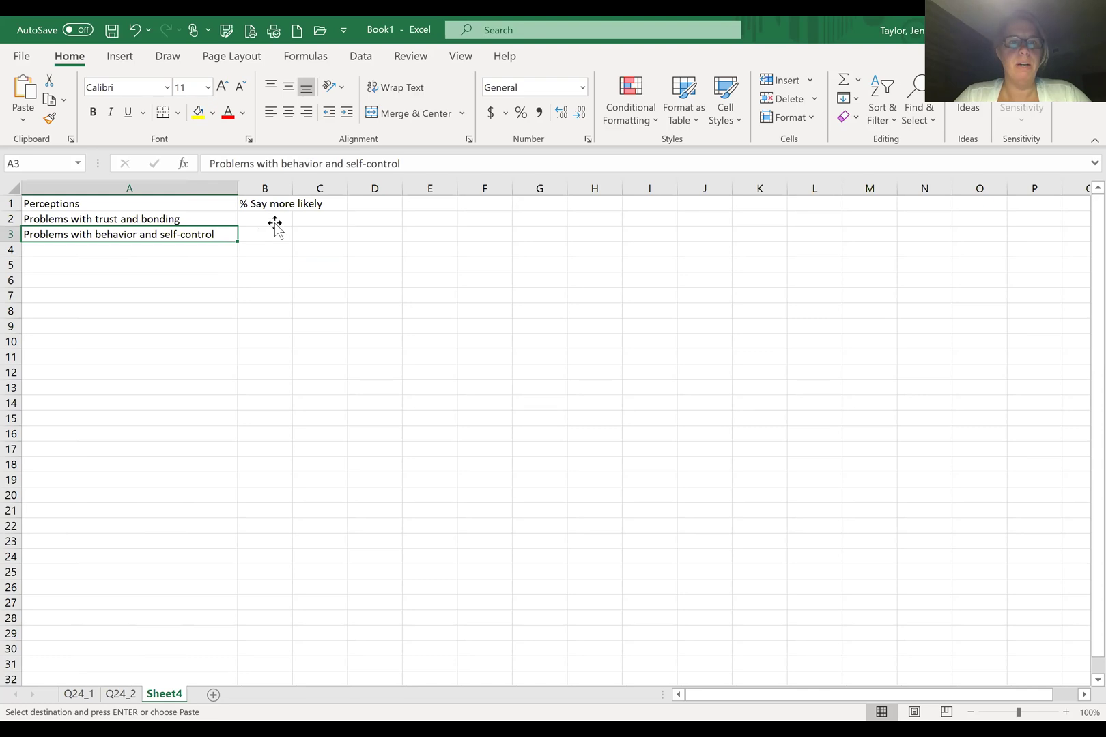
click(274, 221)
key(ctrl+v)
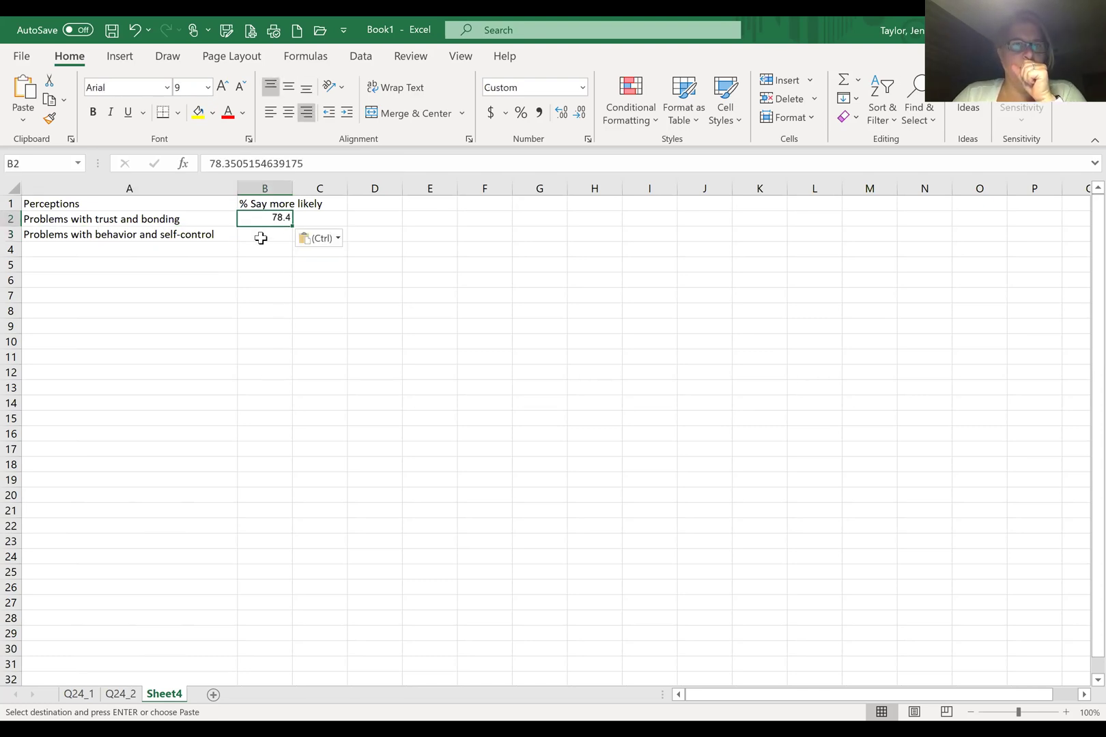
click(521, 112)
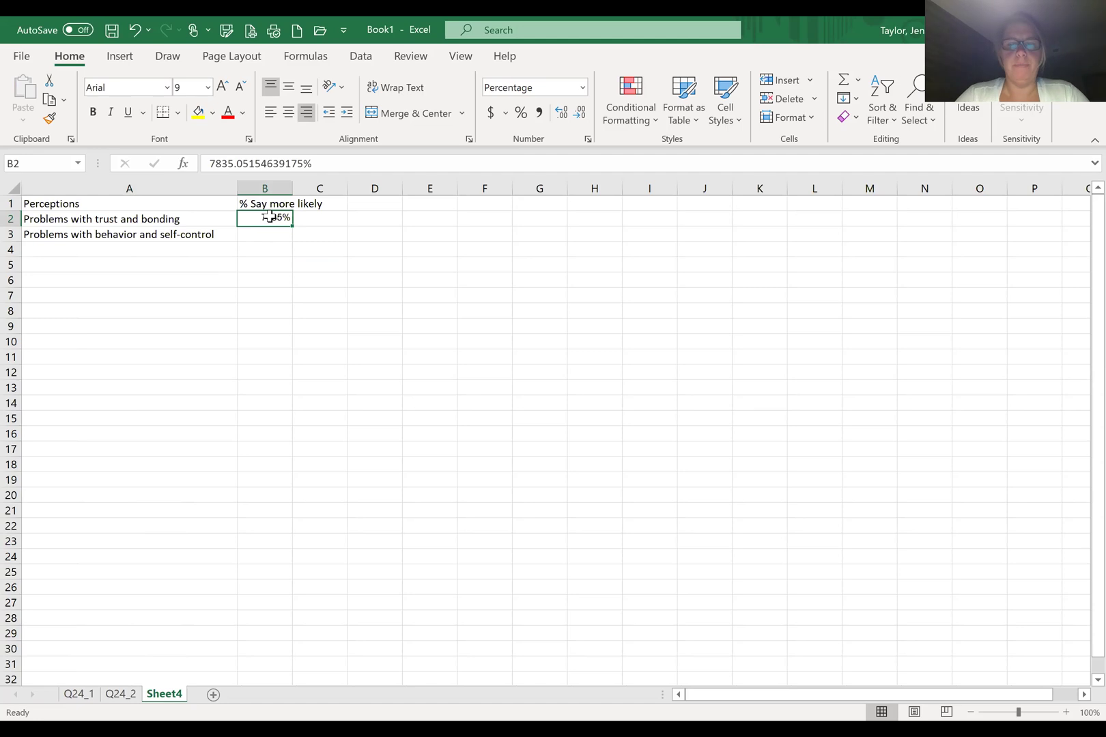
text(78.4)
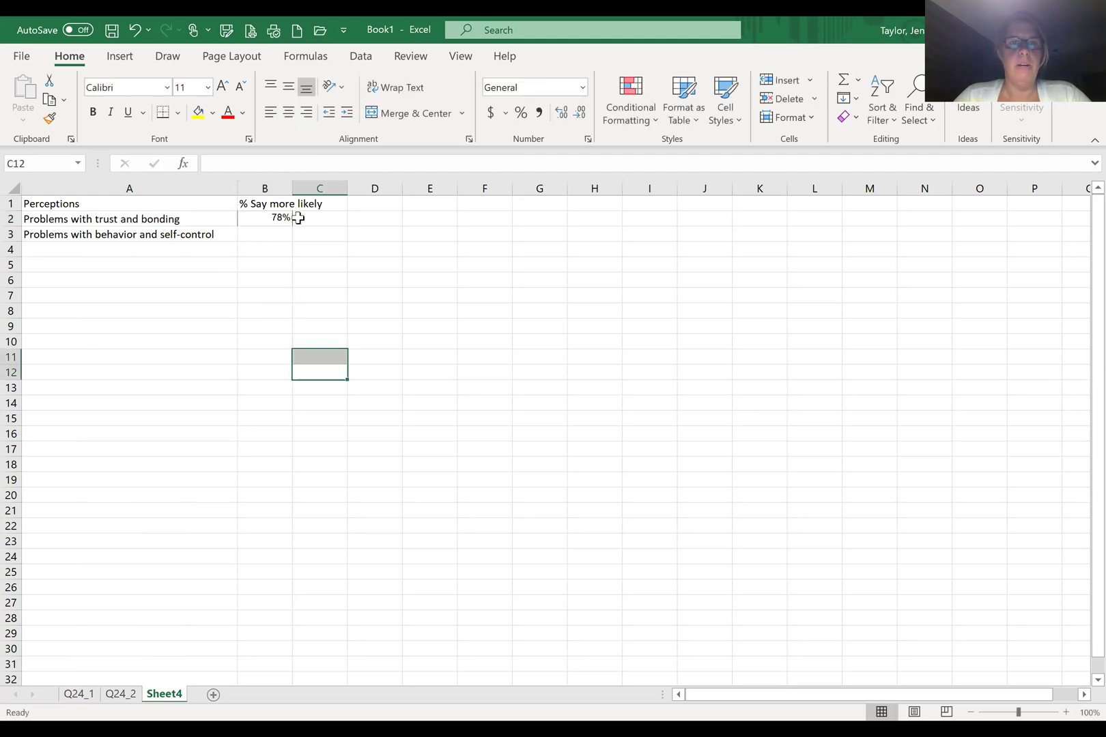
click(289, 217)
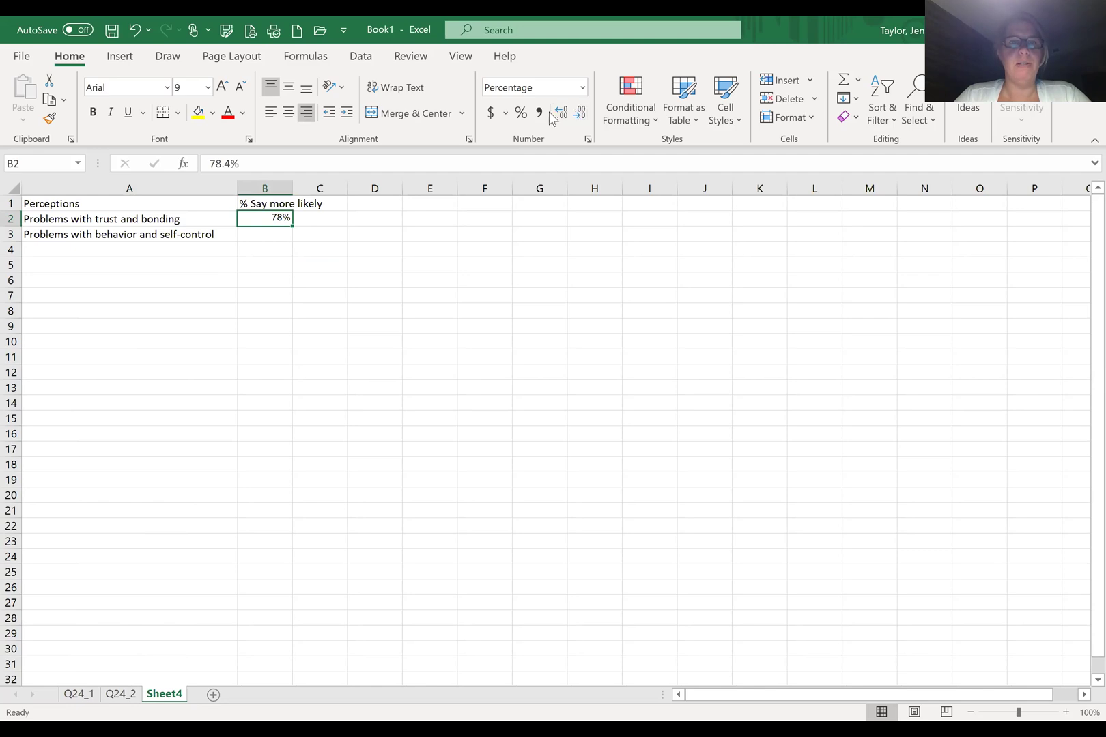
Copy Q24_2's D6 value into Sheet4 B3 and enter it as 62.9%
click(117, 693)
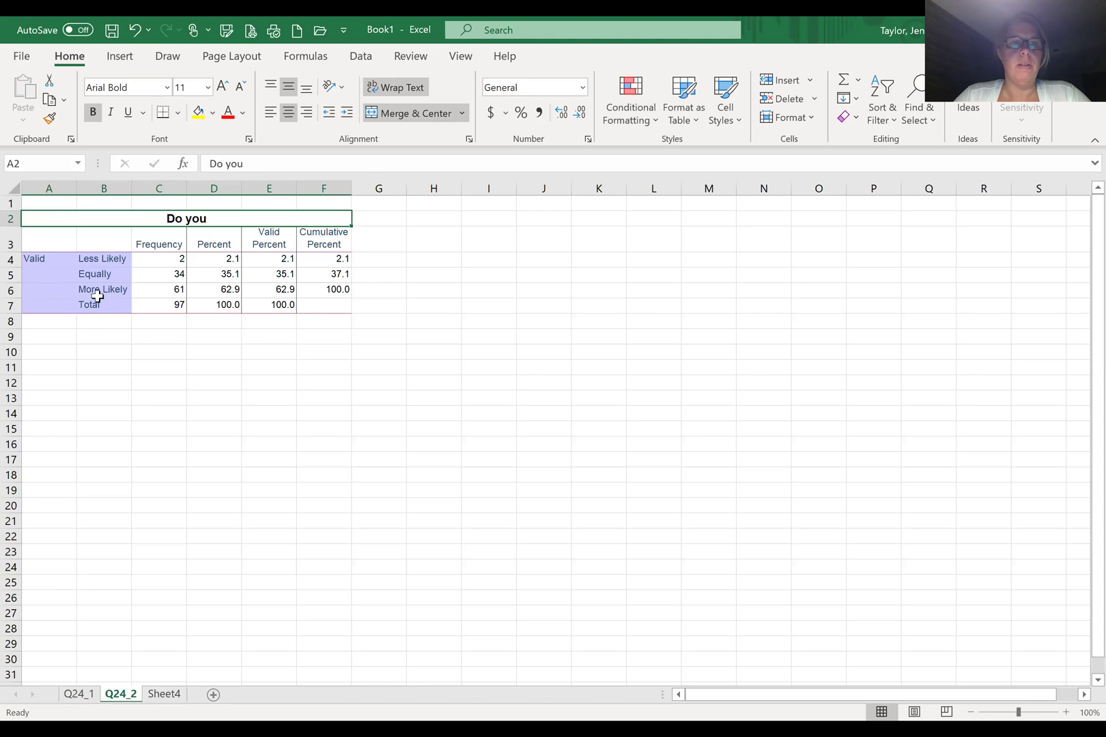
click(210, 290)
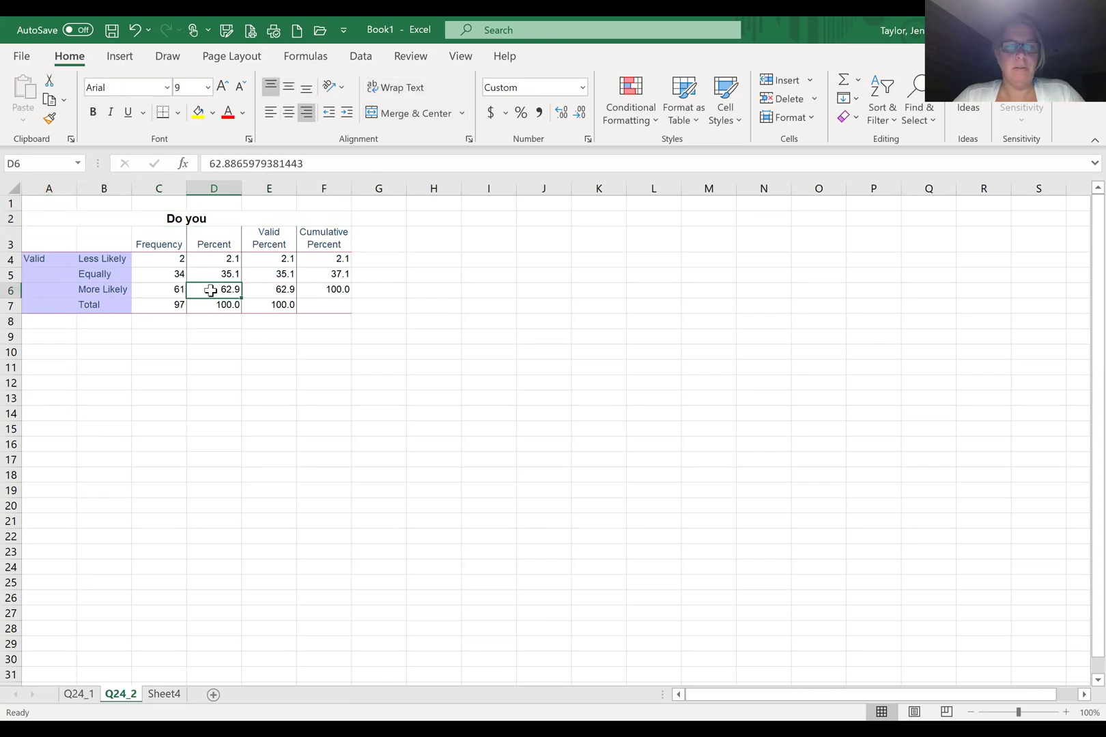
key(ctrl+c)
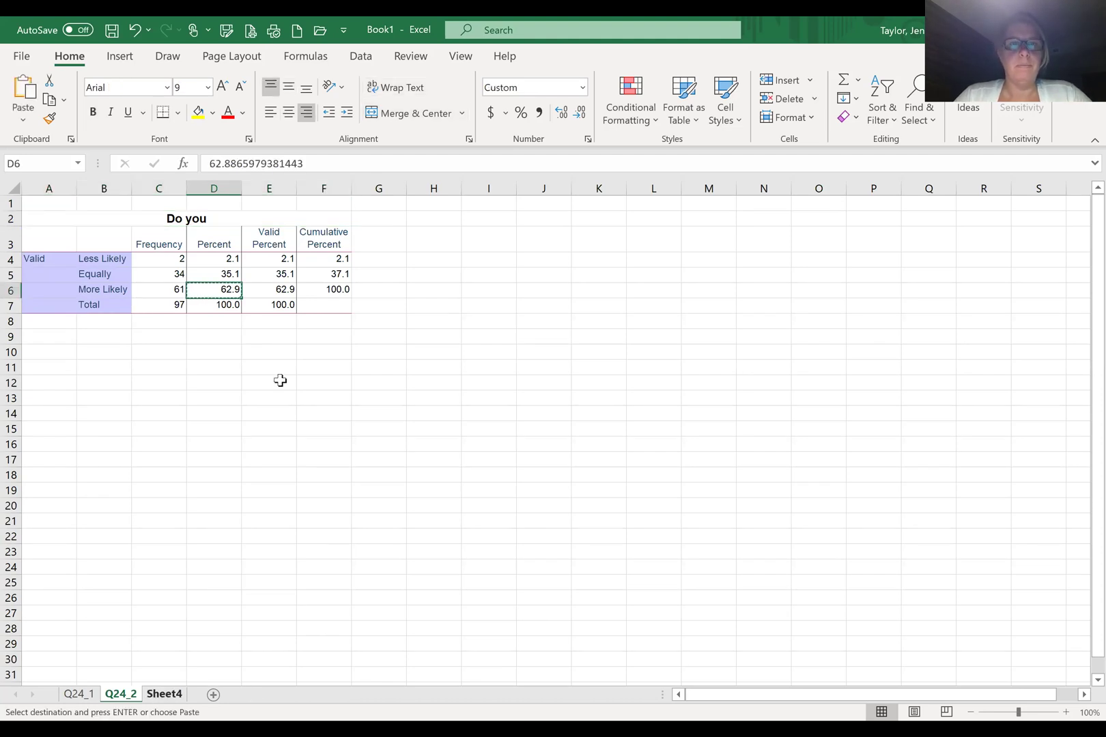
key(ctrl+Page_Down)
click(263, 234)
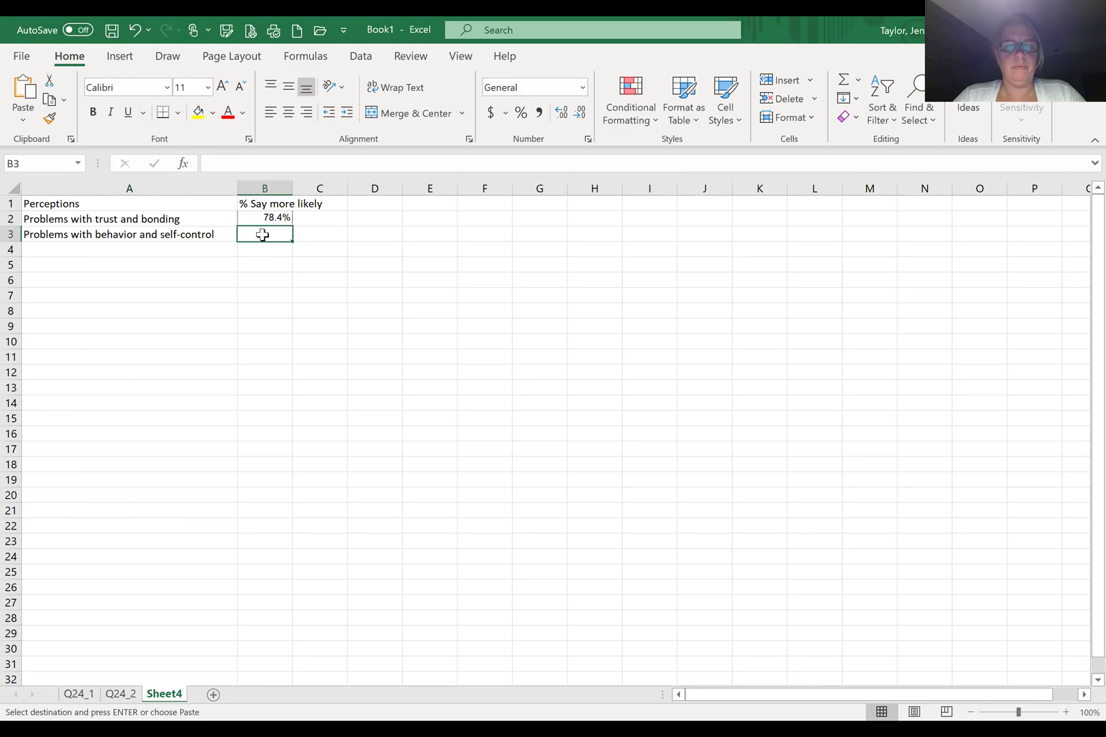
key(ctrl+v)
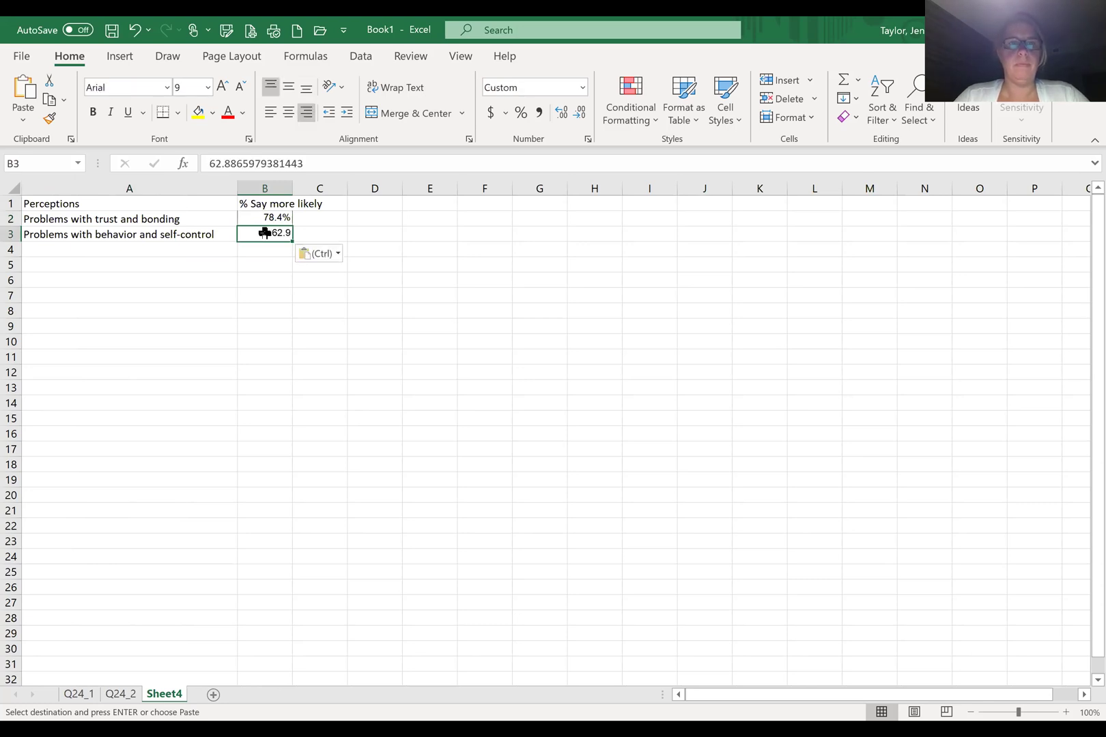
text(6)
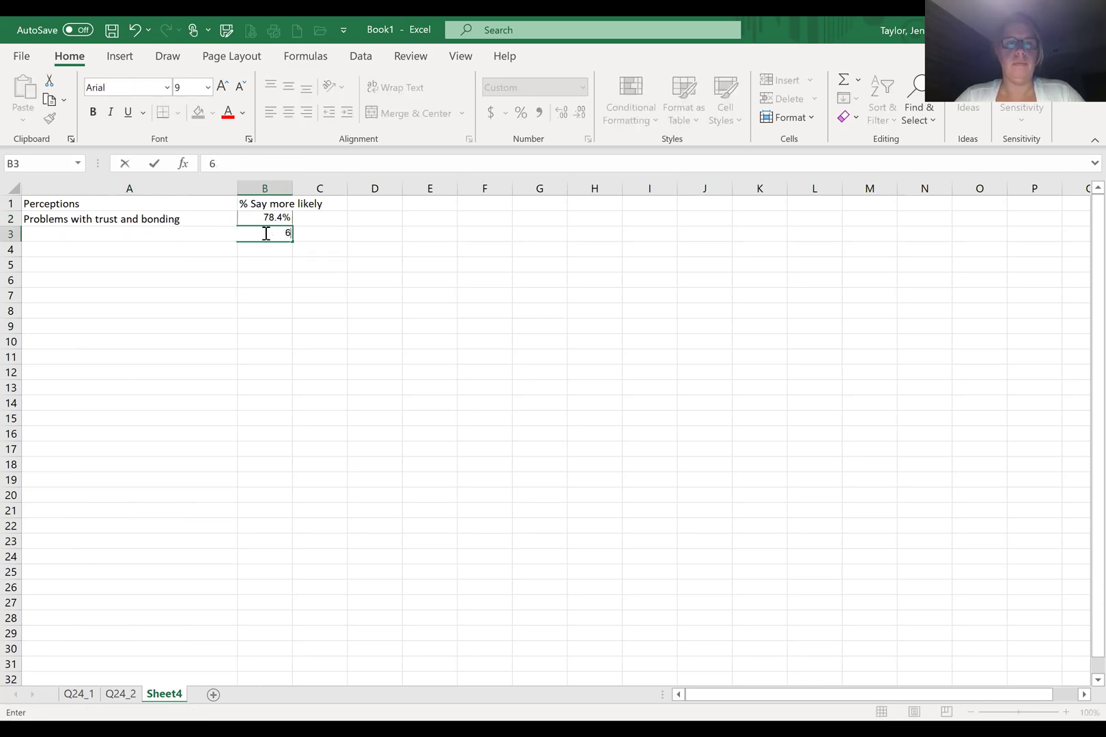
text(2.9%)
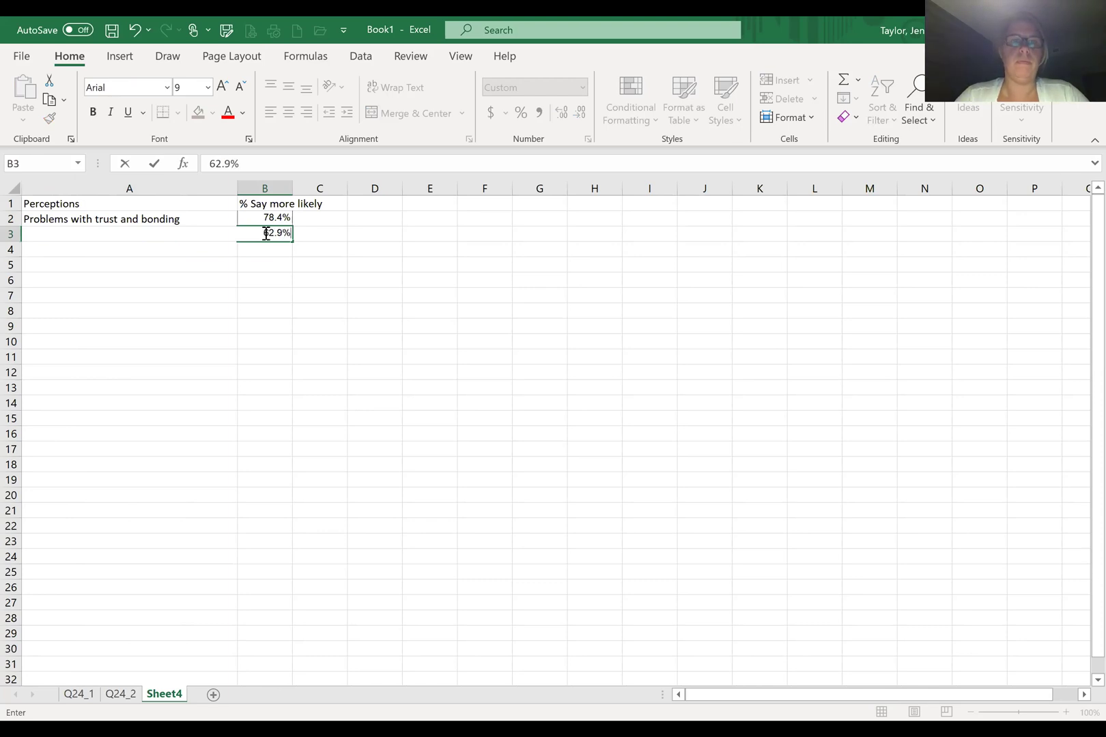
click(294, 352)
Format B3 as a percentage with one decimal place
click(267, 233)
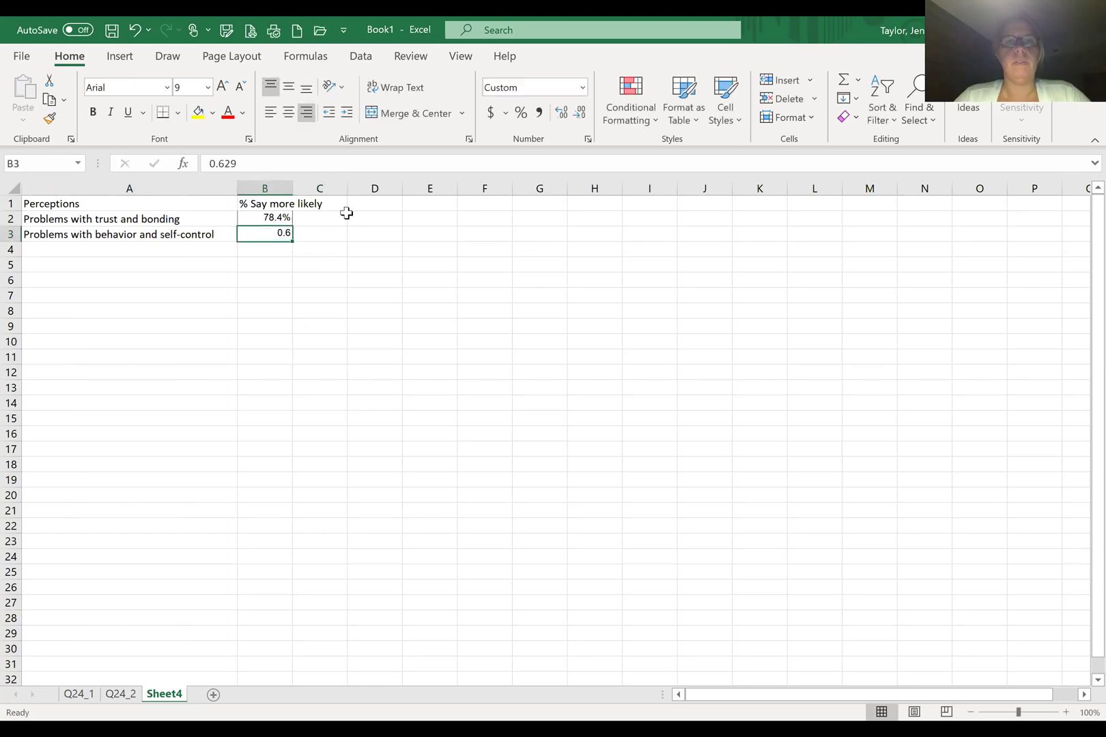
click(520, 112)
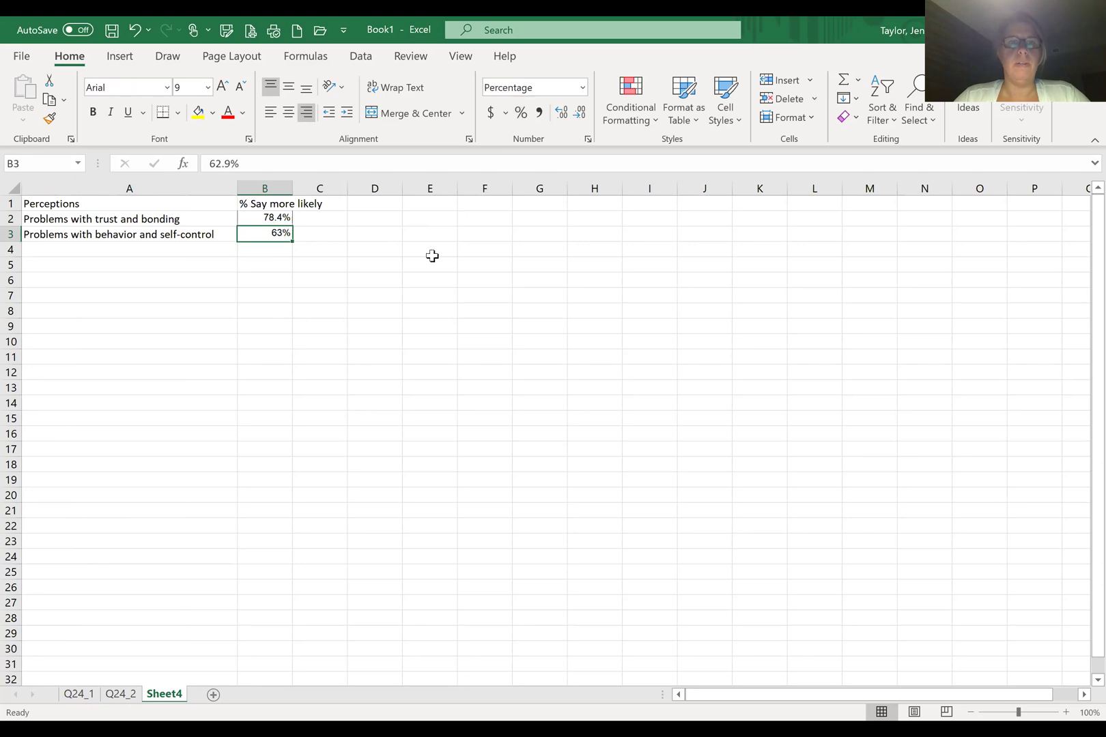
click(559, 116)
click(251, 300)
click(247, 328)
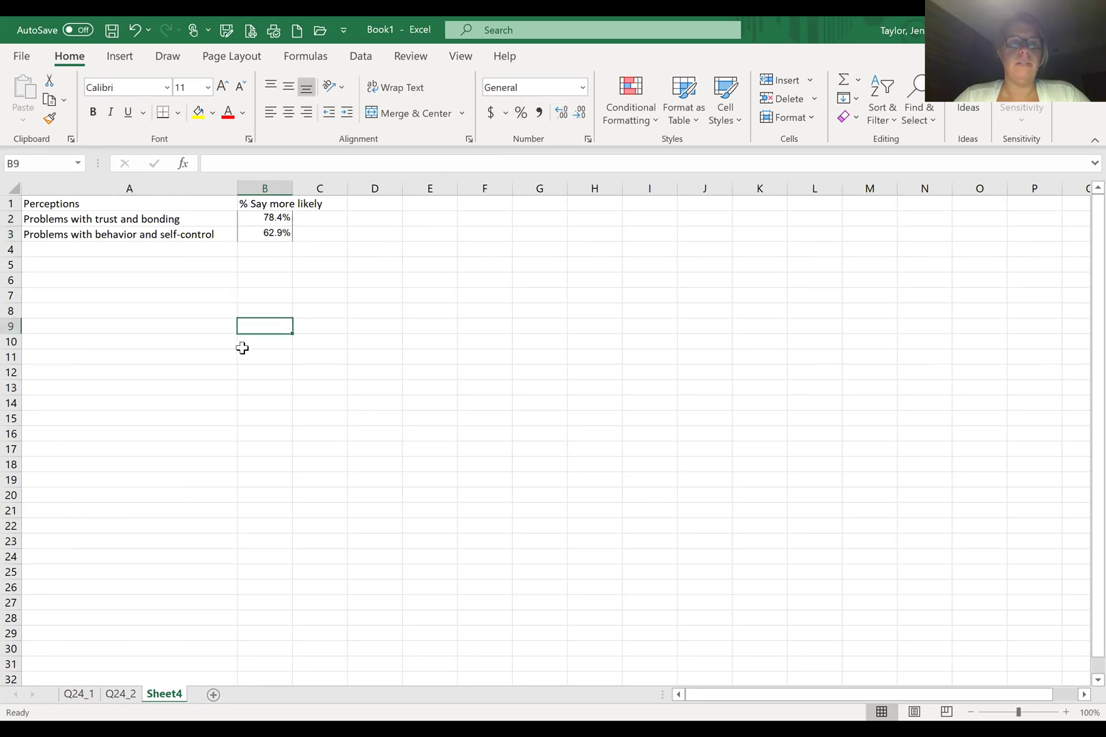
click(43, 251)
key(Return)
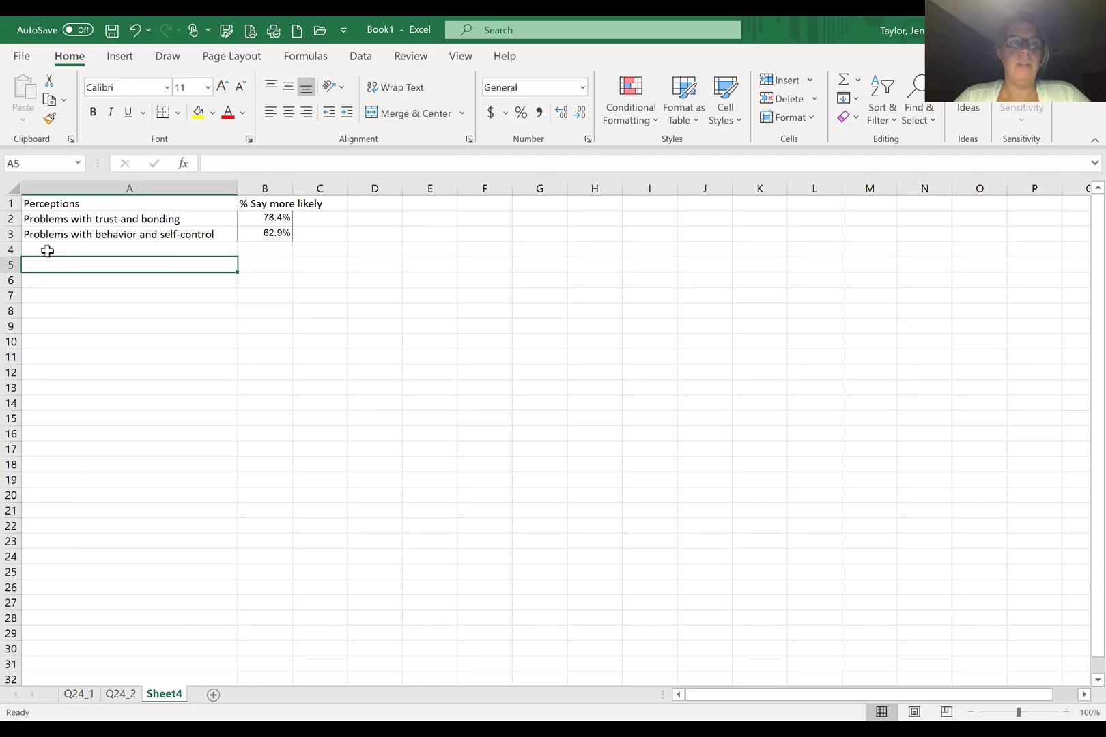
click(47, 251)
click(40, 267)
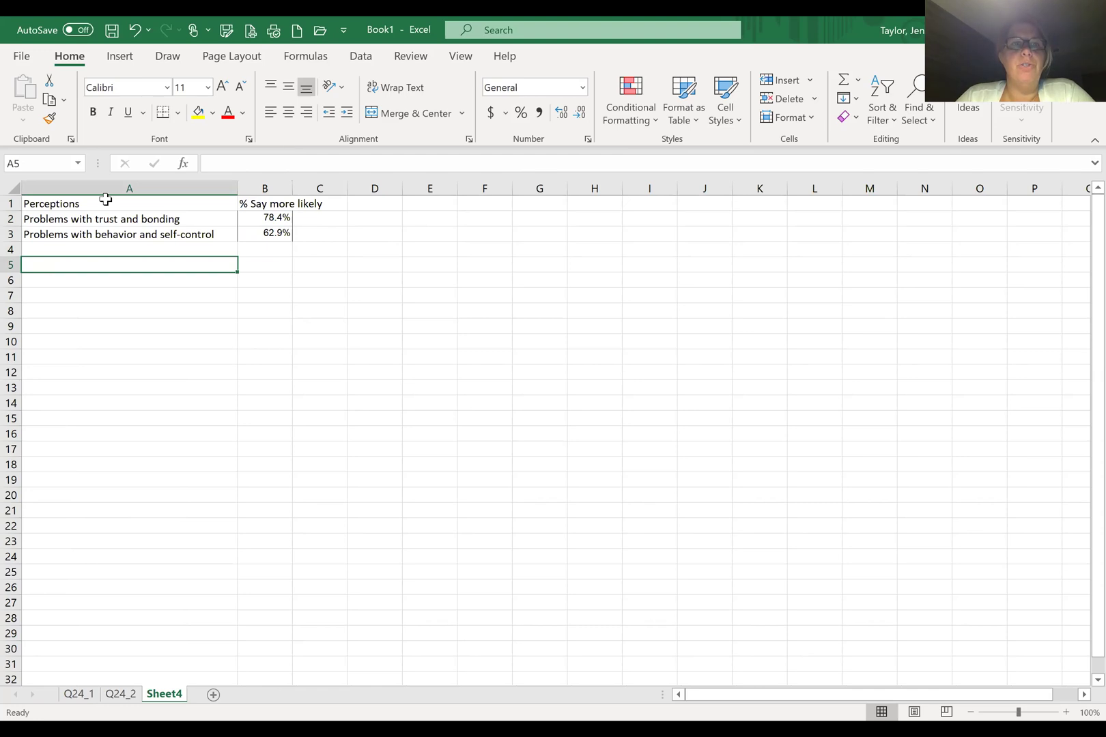
Insert a 2-D clustered bar chart from A1:B3 and select its data series
drag(68, 206, 253, 234)
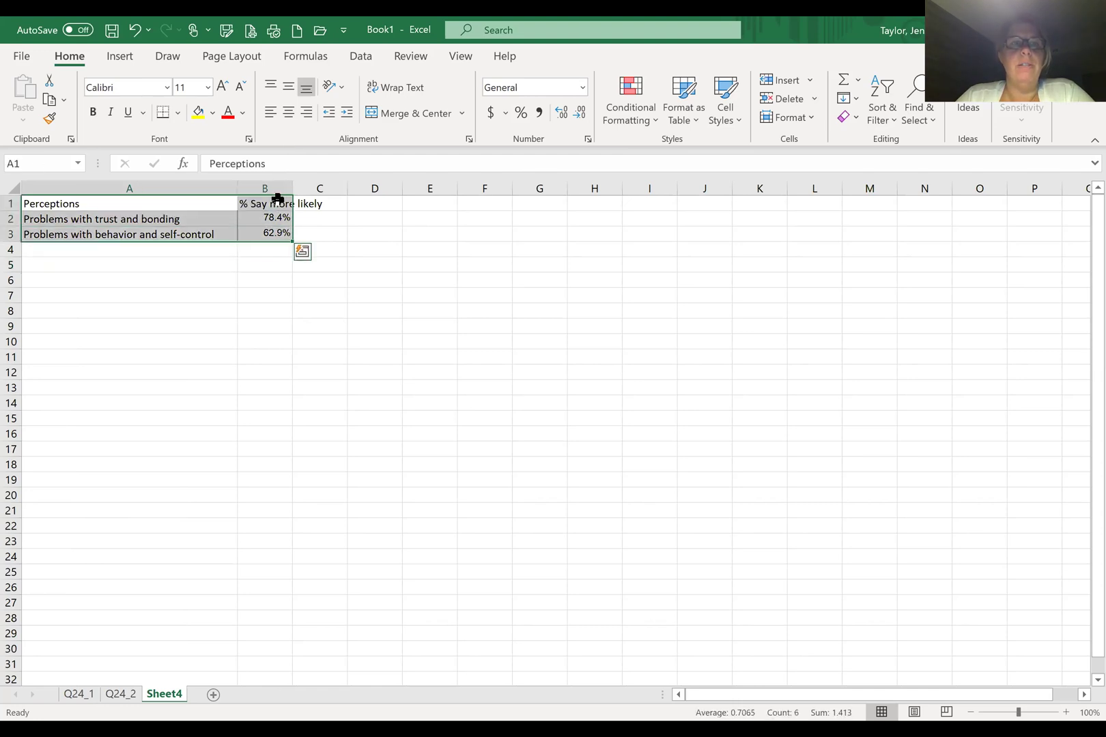
click(122, 58)
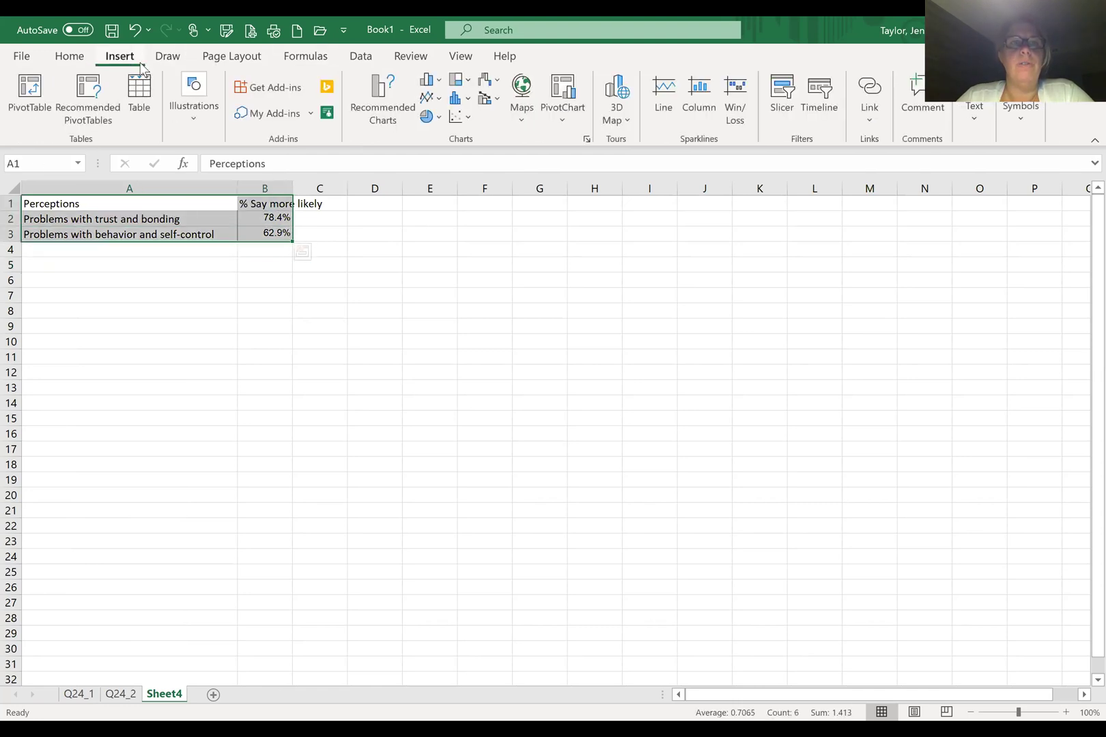
click(437, 81)
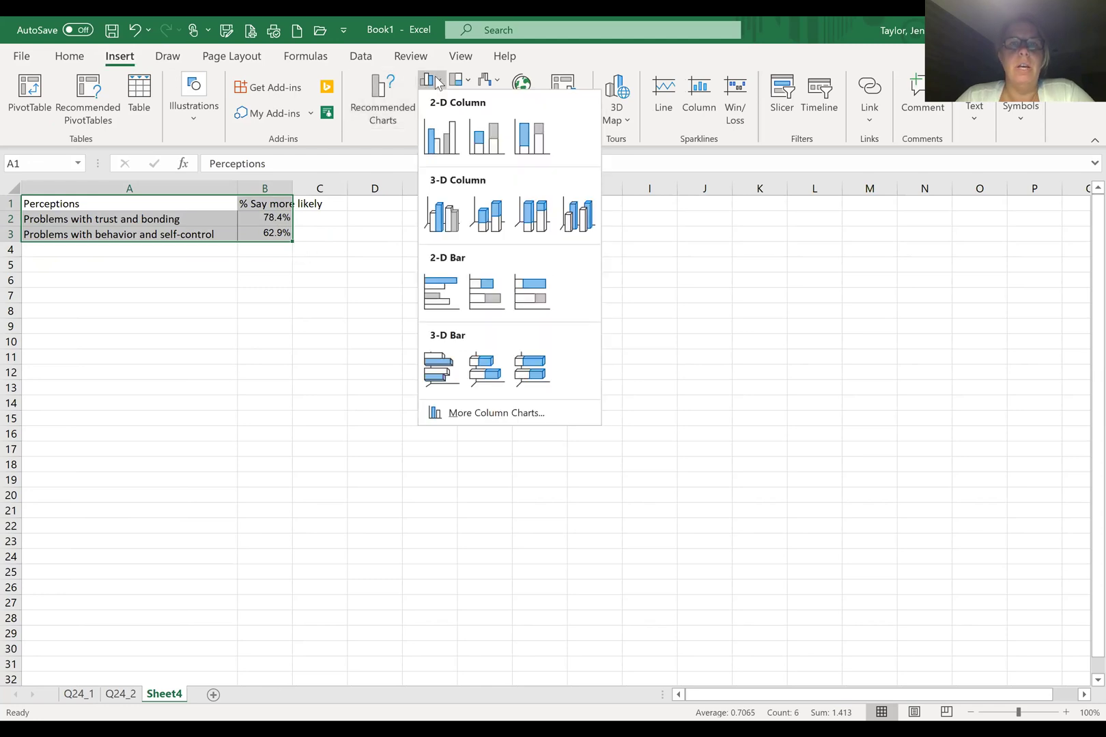
click(447, 295)
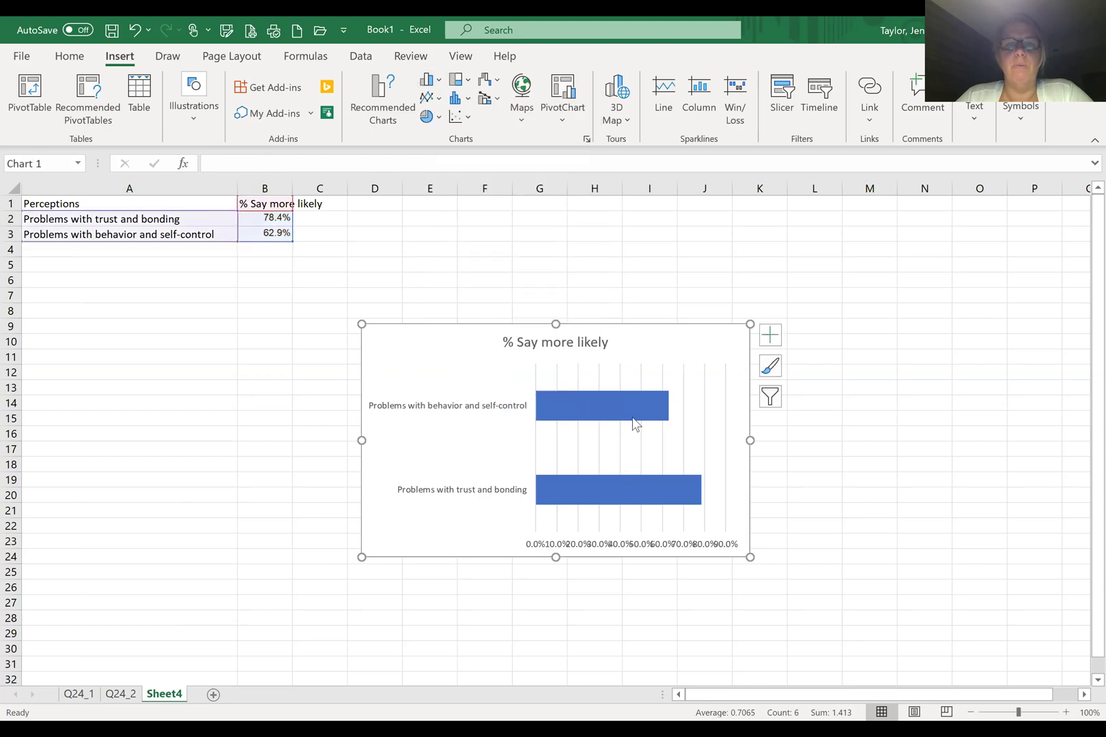
mouse_move(626, 419)
click(628, 408)
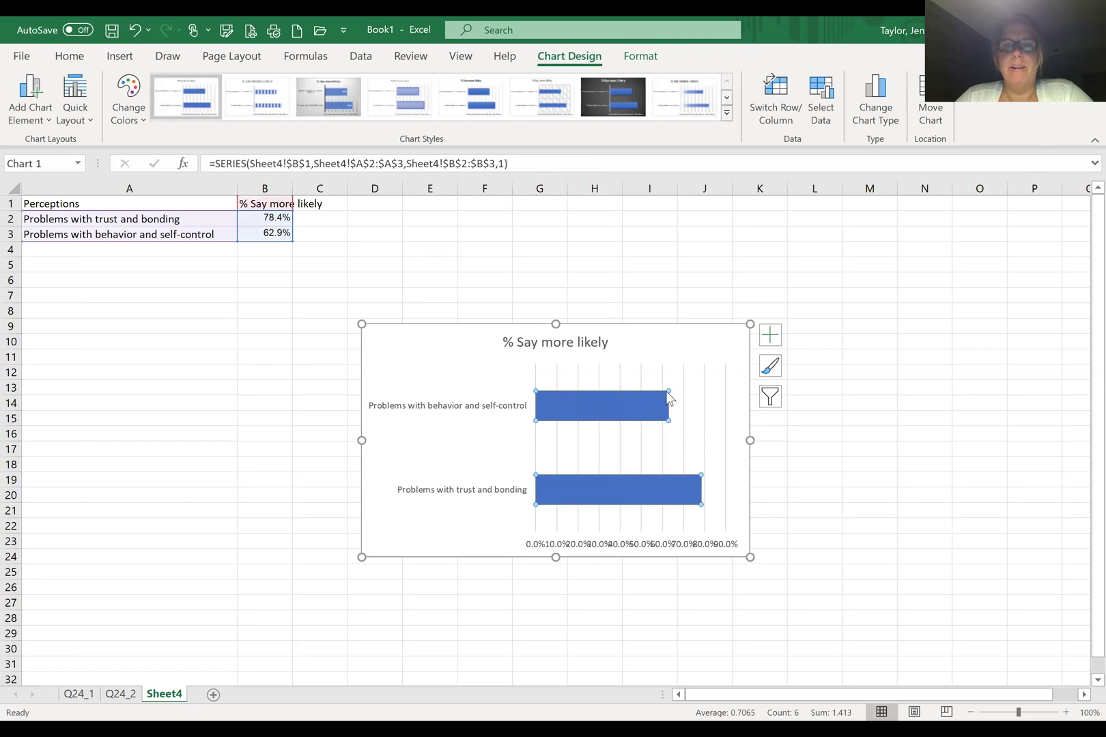
Add percentage data labels to the bars and open the plot area's Fill and Effects settings
right_click(628, 405)
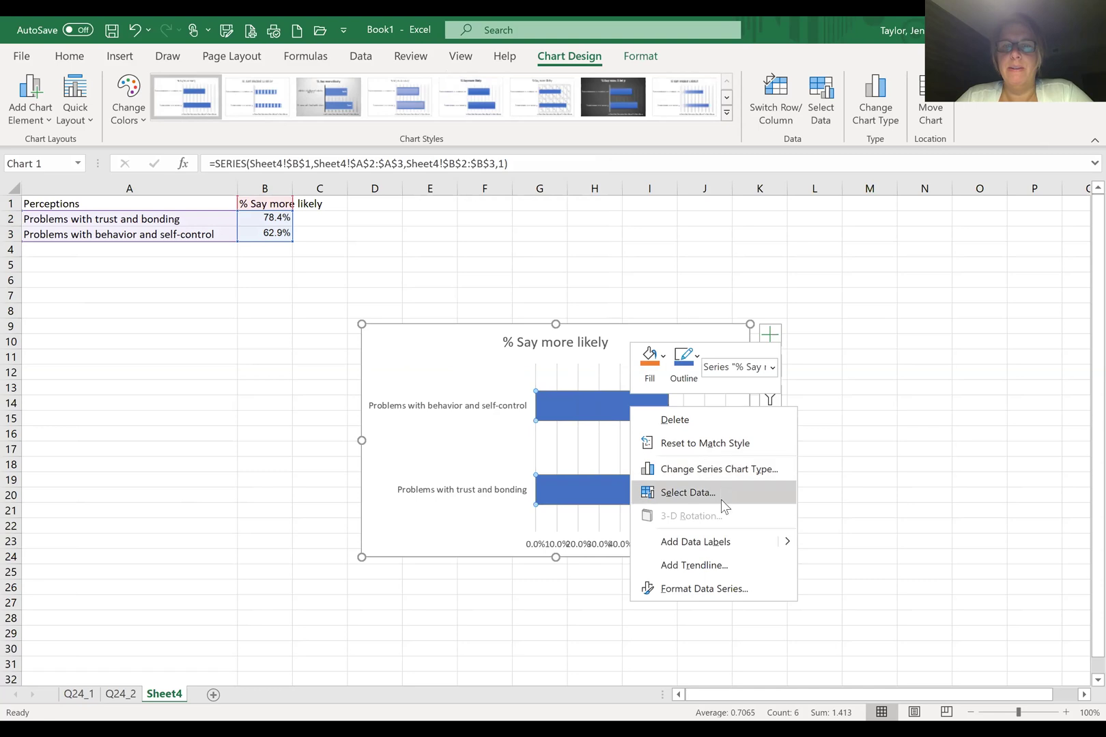
click(744, 542)
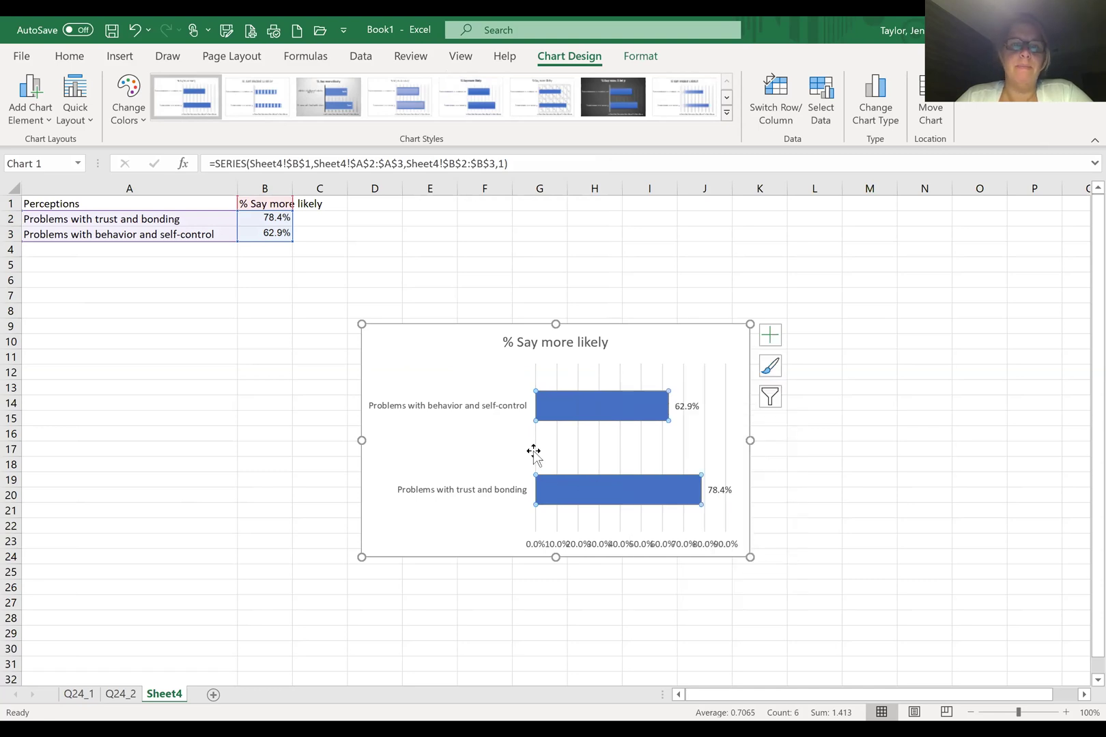
click(555, 448)
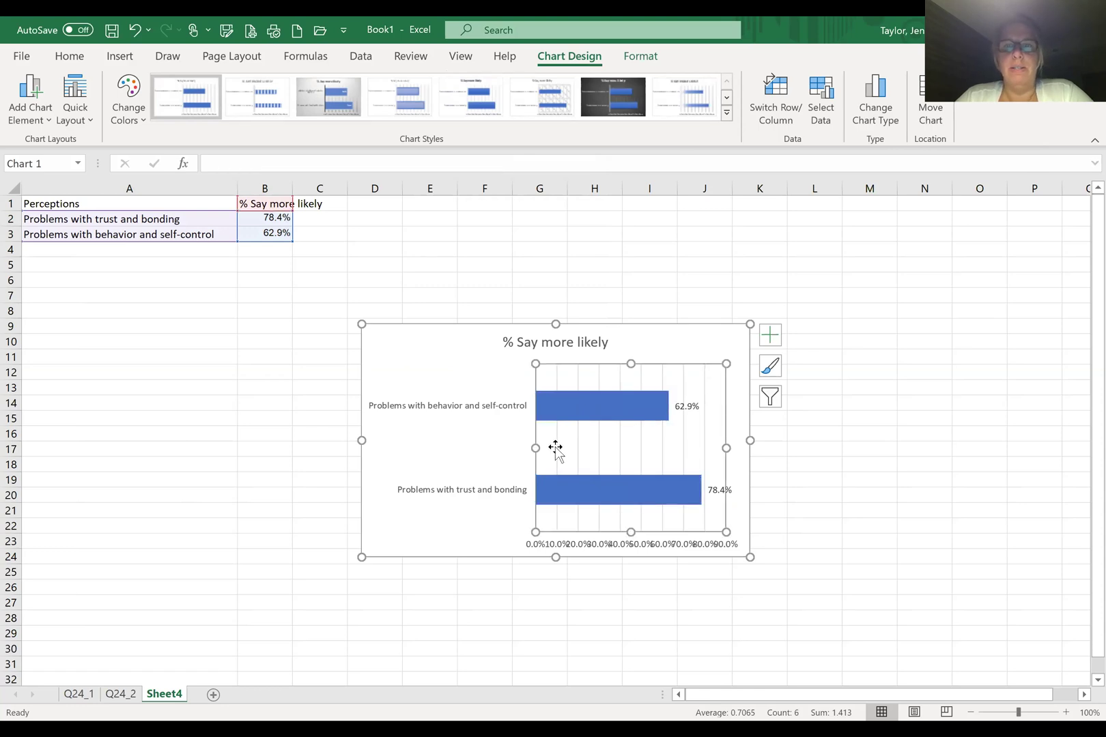
right_click(576, 464)
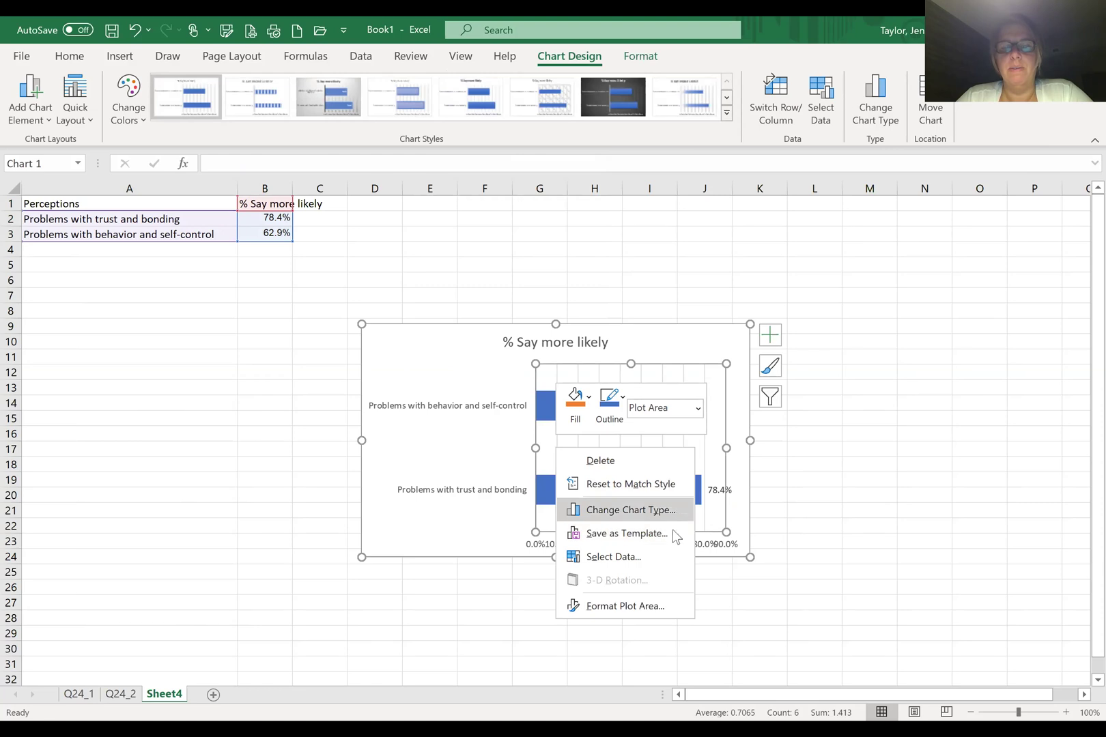
click(665, 607)
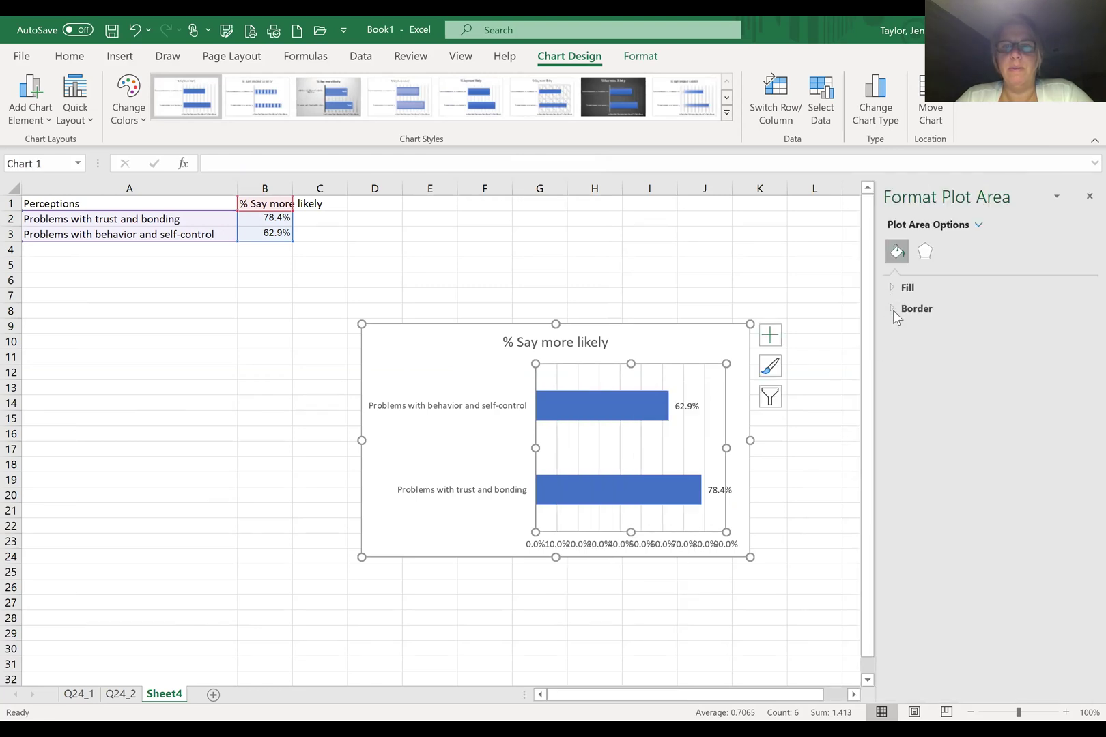
click(891, 290)
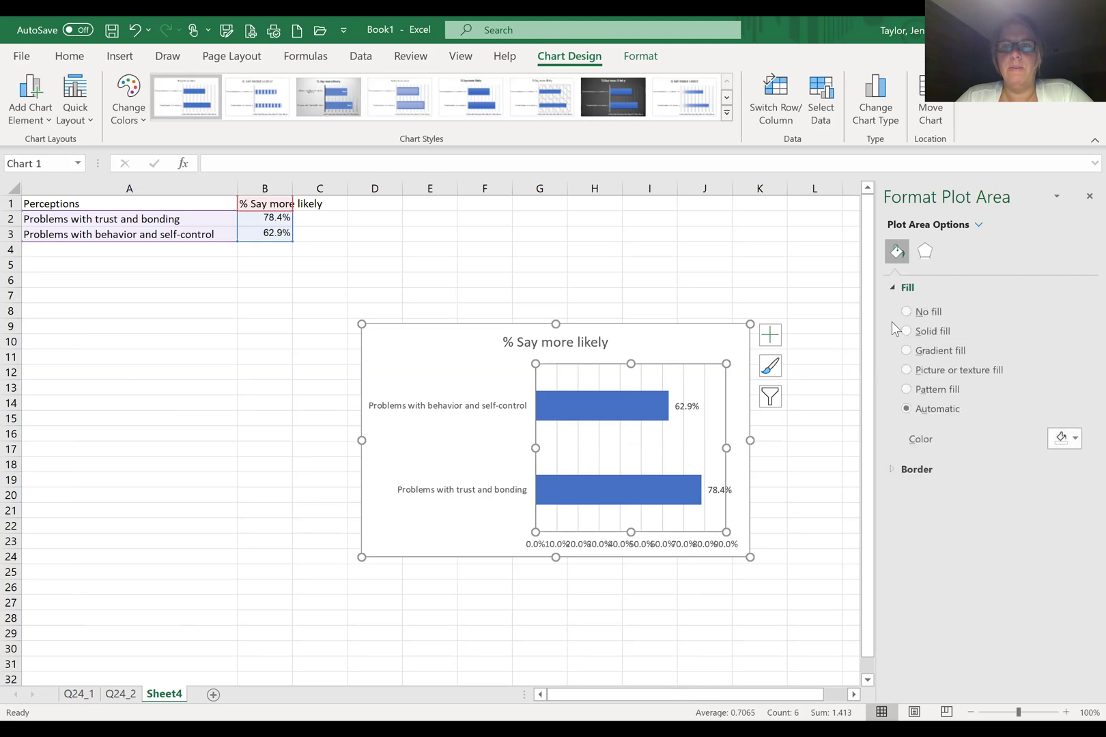
click(924, 251)
Set the chart's gridlines to No line
click(618, 292)
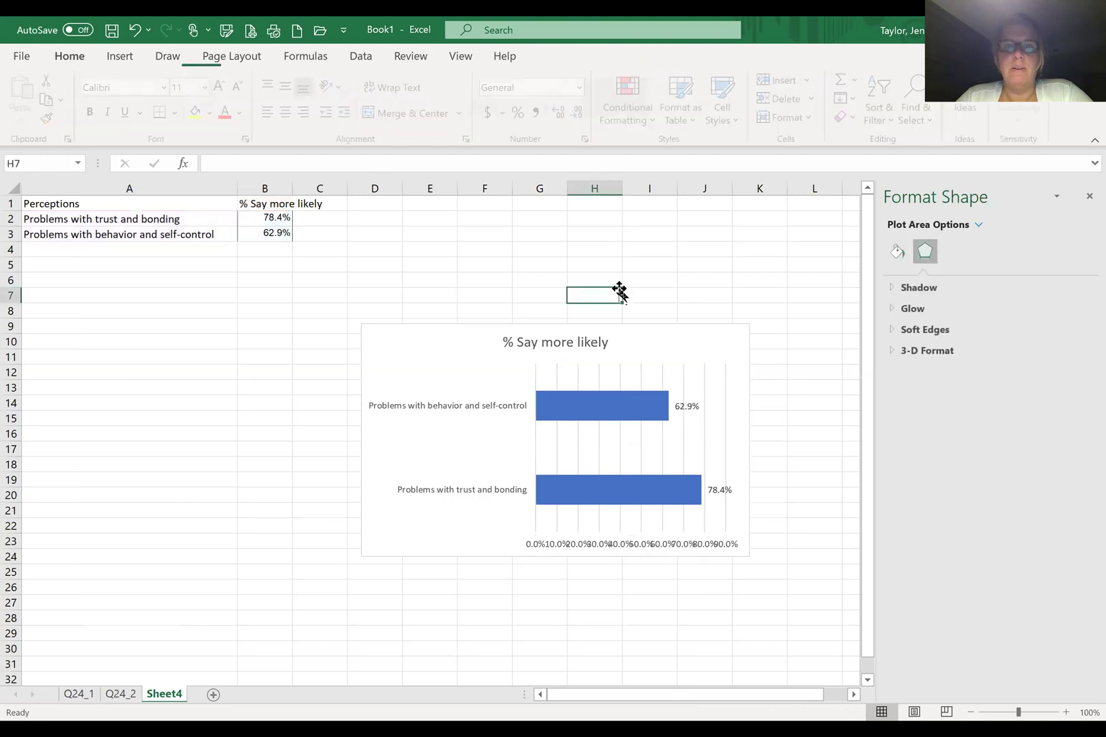
click(597, 449)
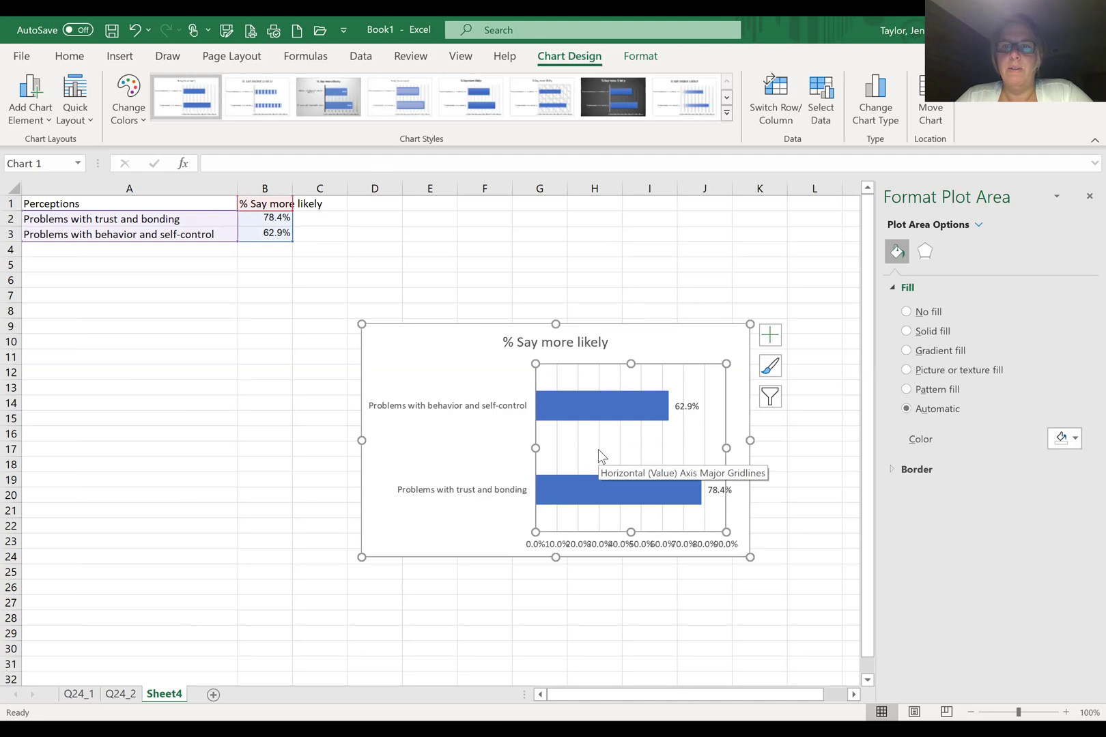
click(597, 449)
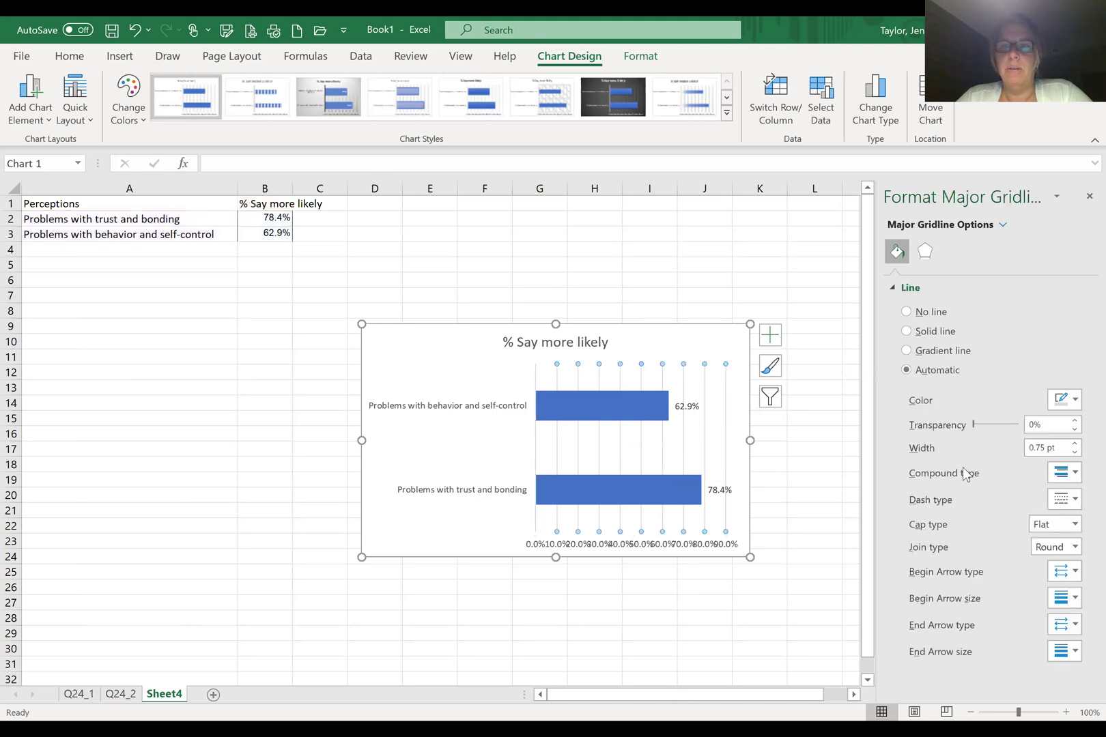
click(906, 313)
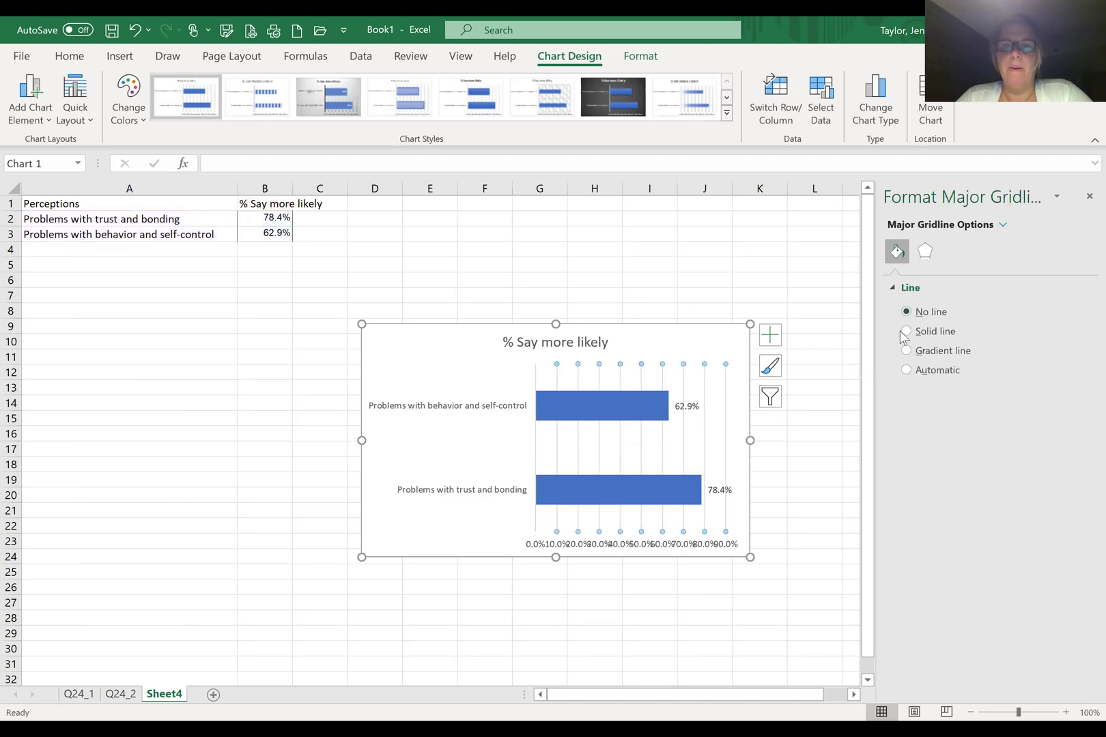
click(797, 497)
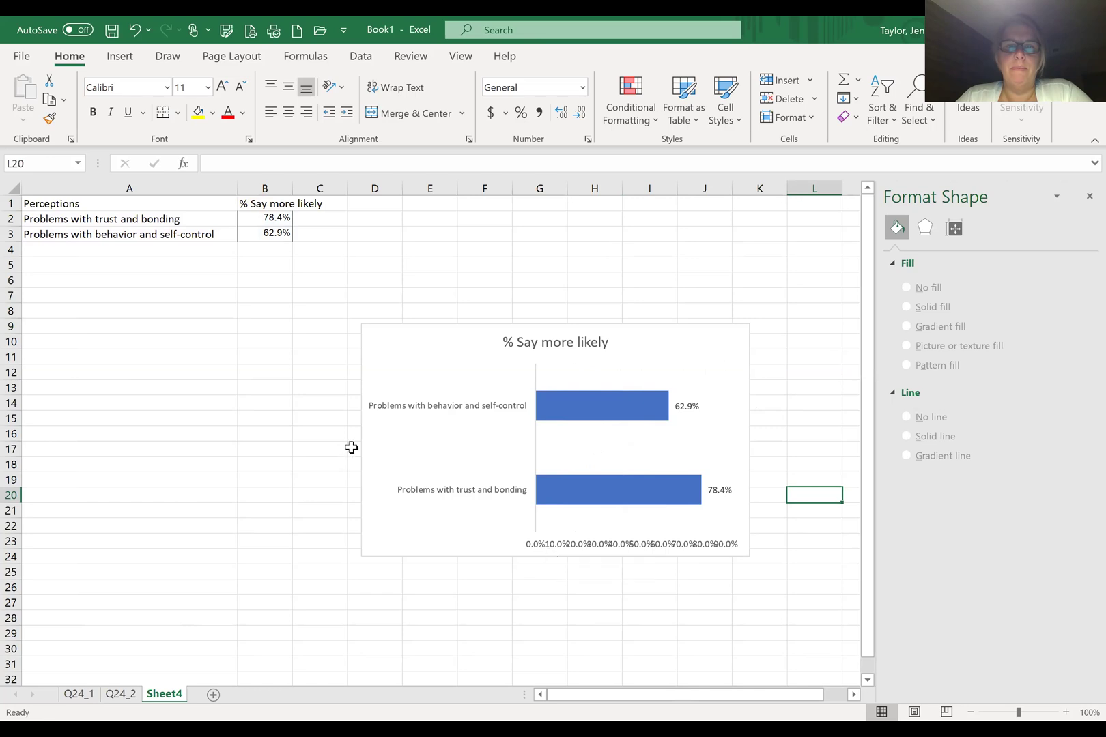
Try the horizontal axis options, undo the change, then delete the percentage axis
click(601, 548)
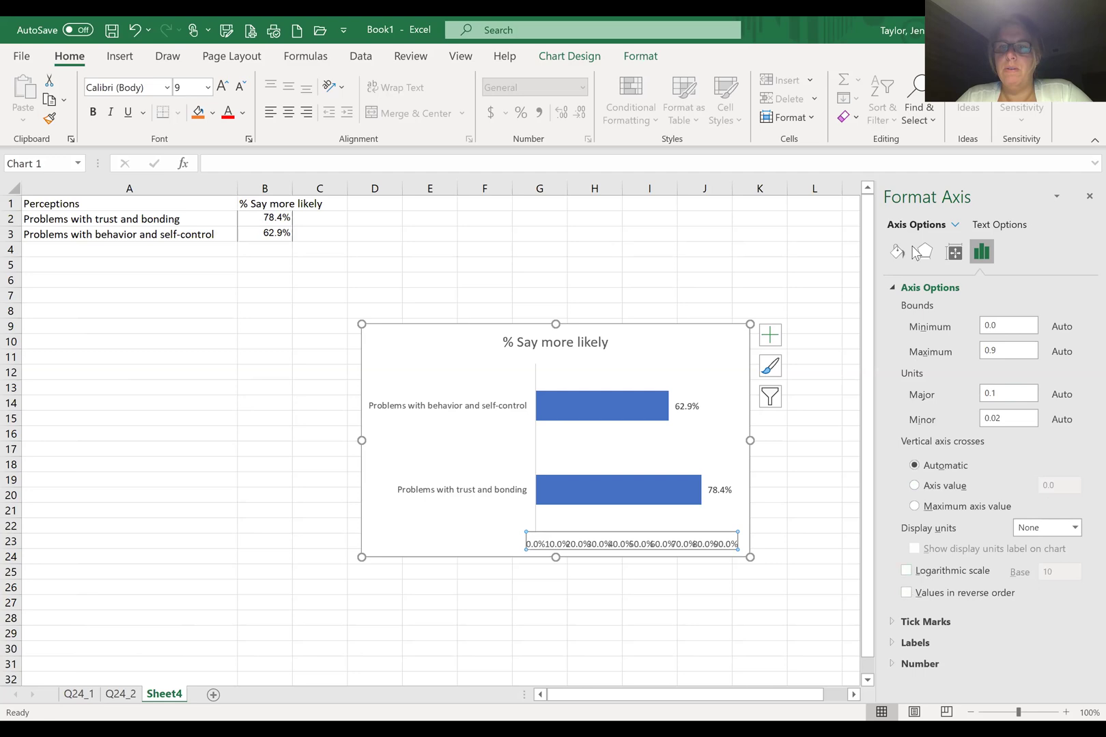
click(889, 620)
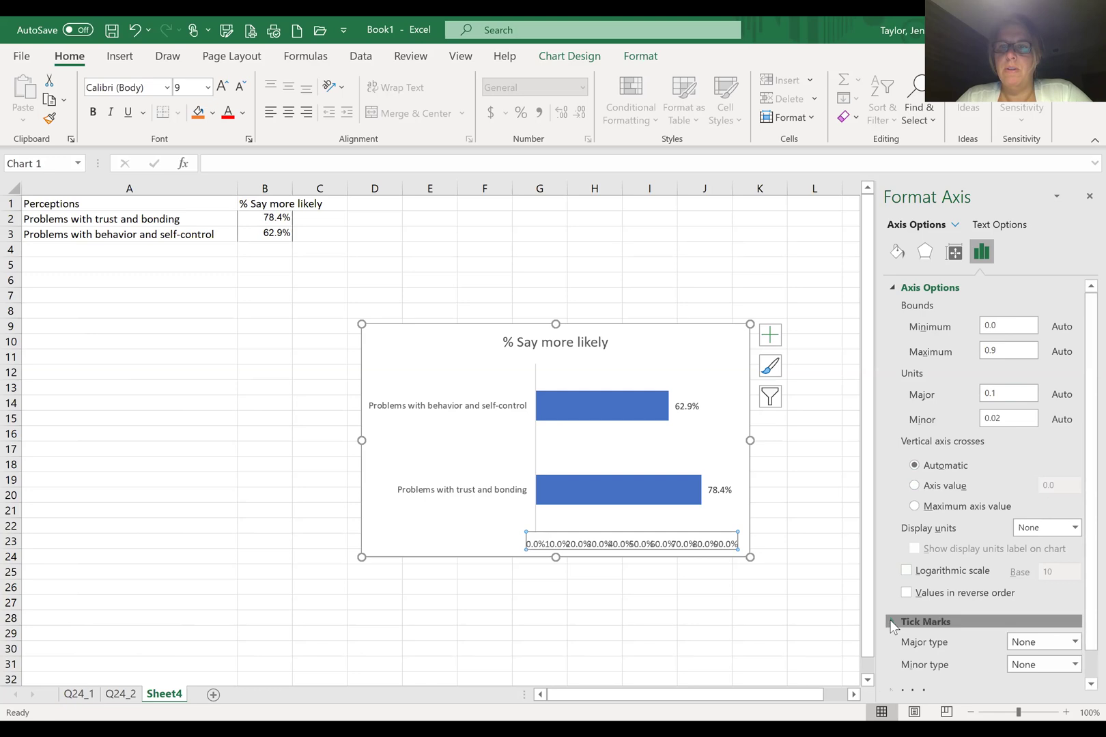
click(891, 621)
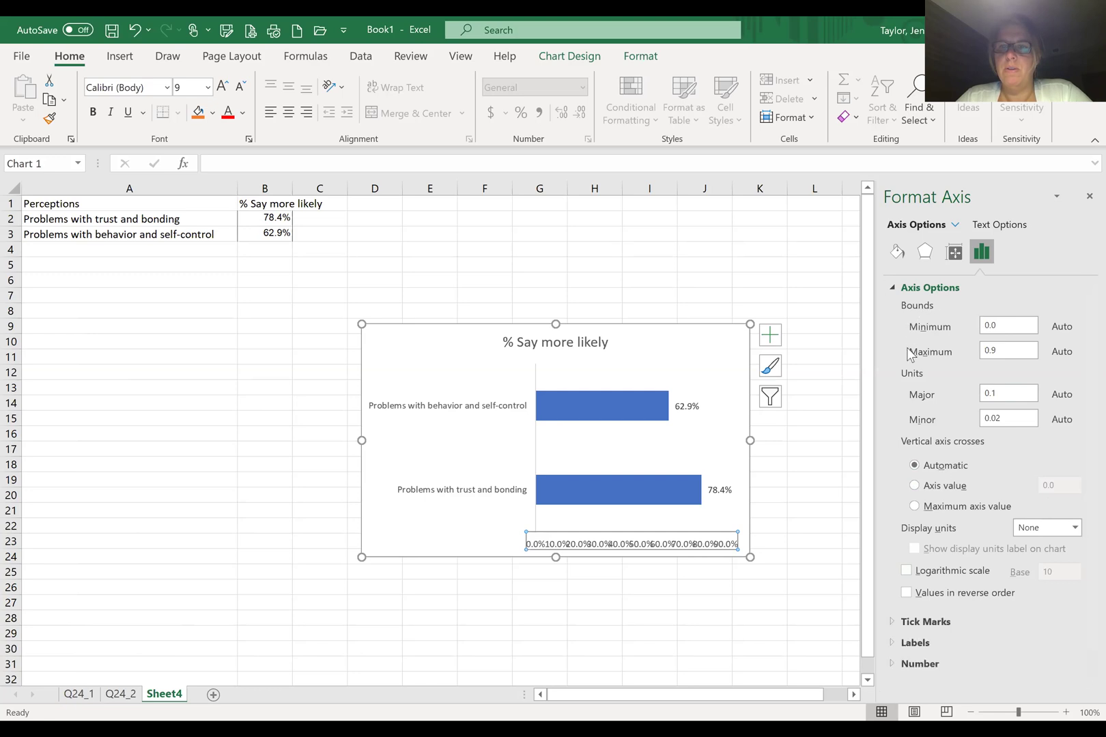
drag(1001, 396, 955, 402)
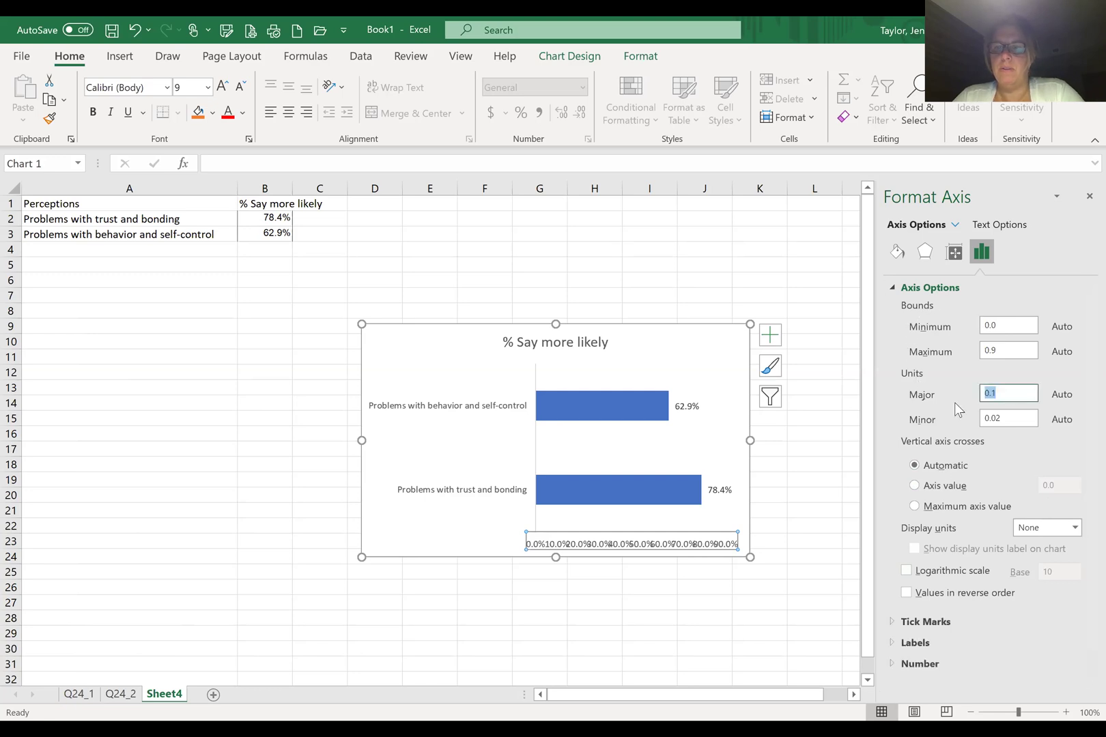
key(BackSpace)
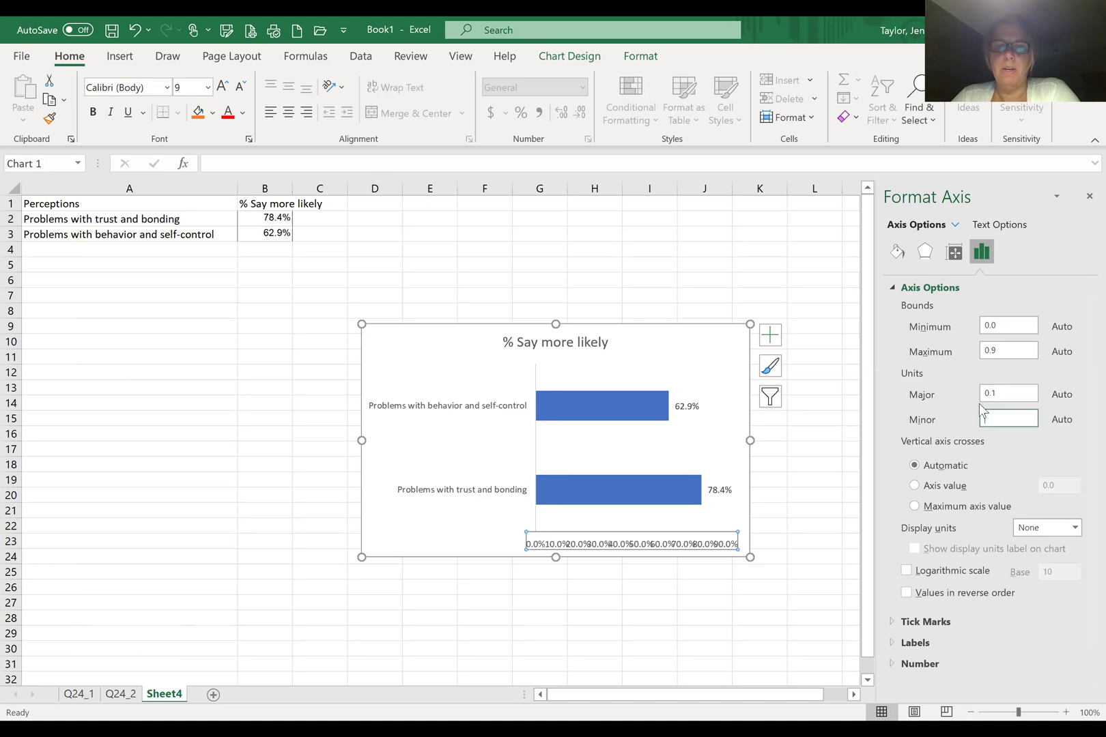
double_click(983, 326)
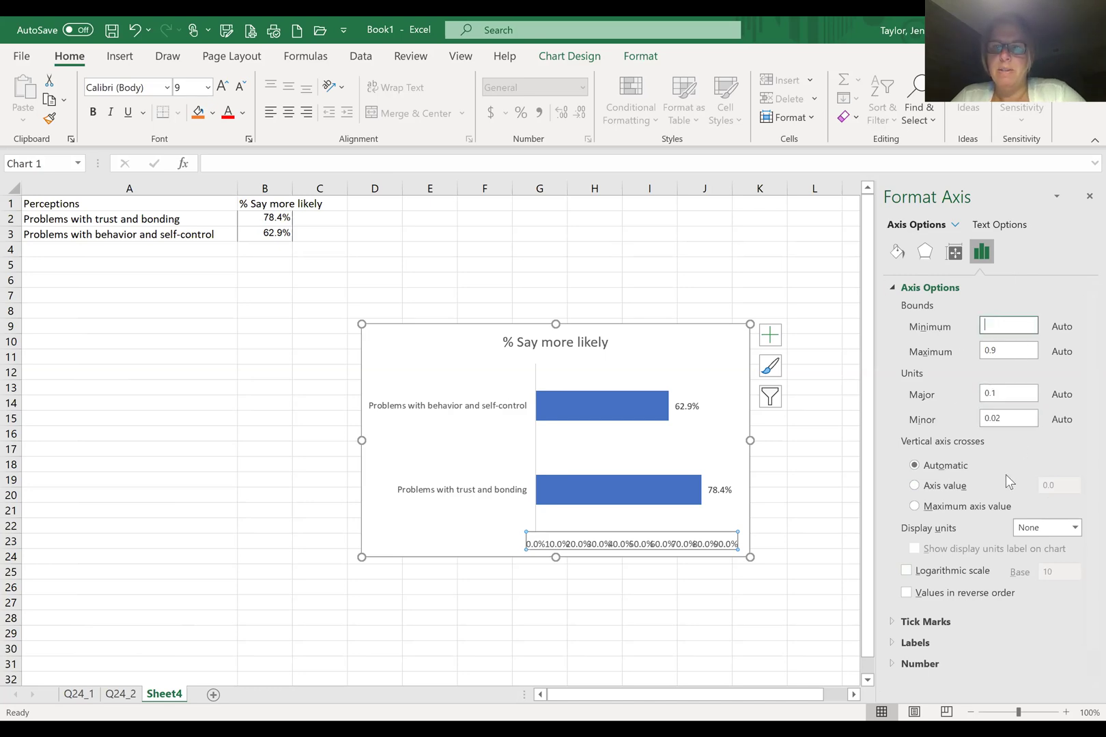
click(926, 508)
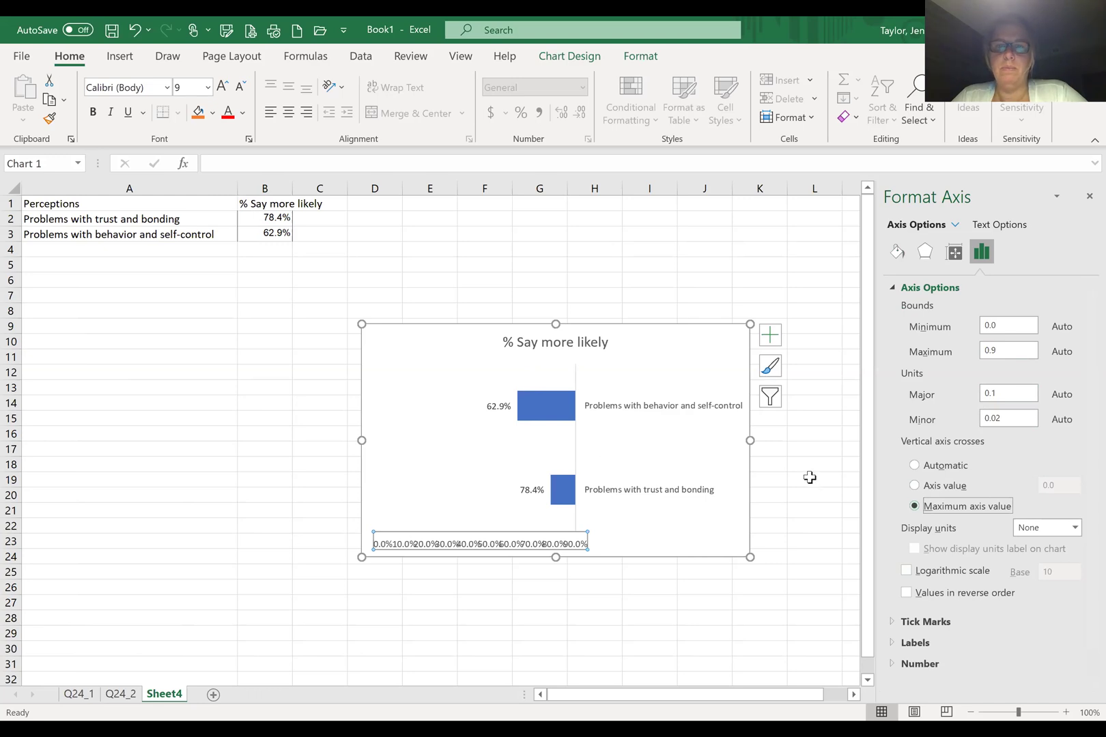
click(134, 30)
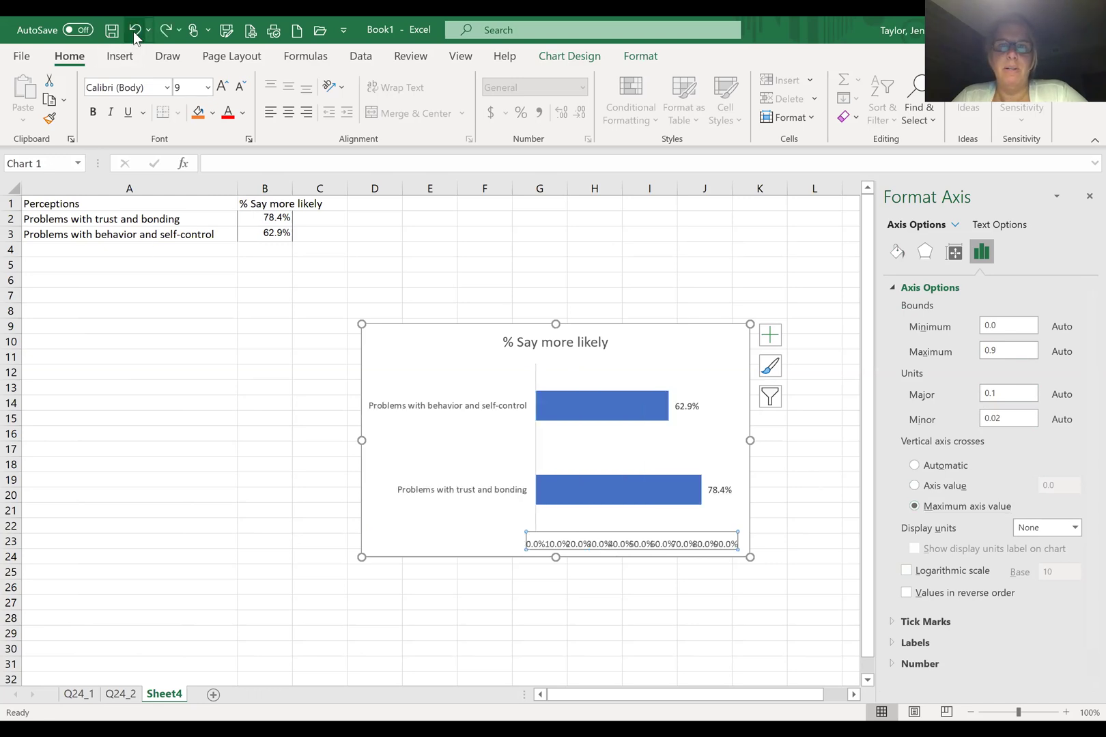
key(Delete)
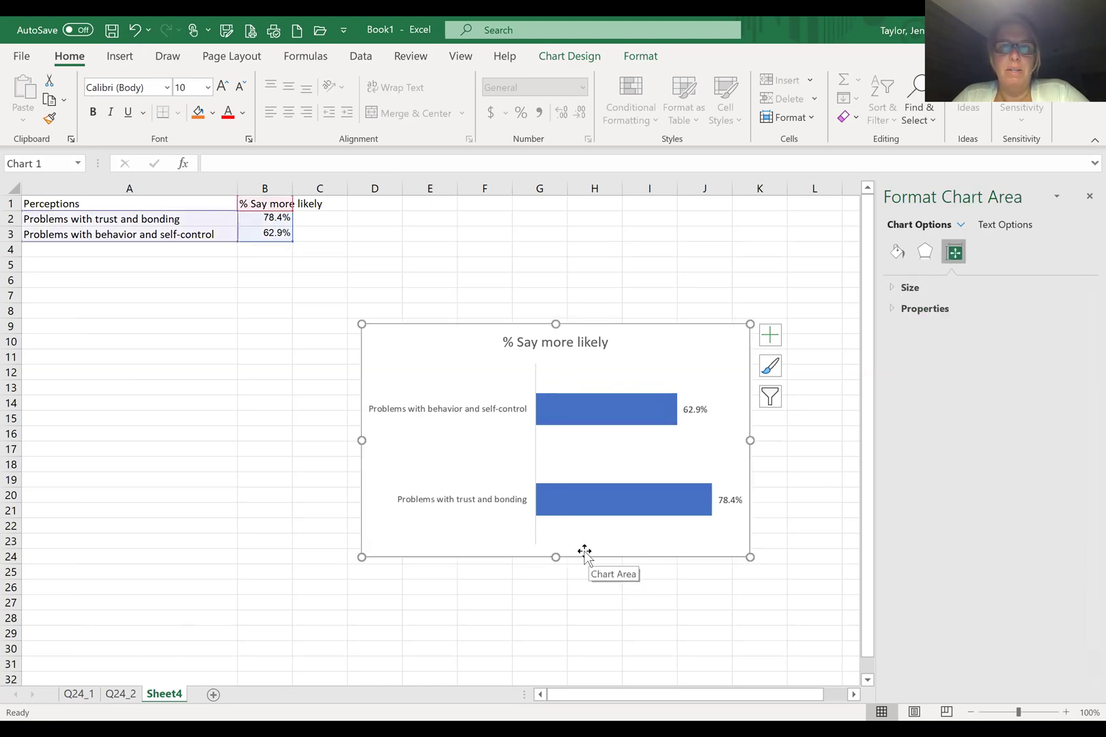
click(486, 632)
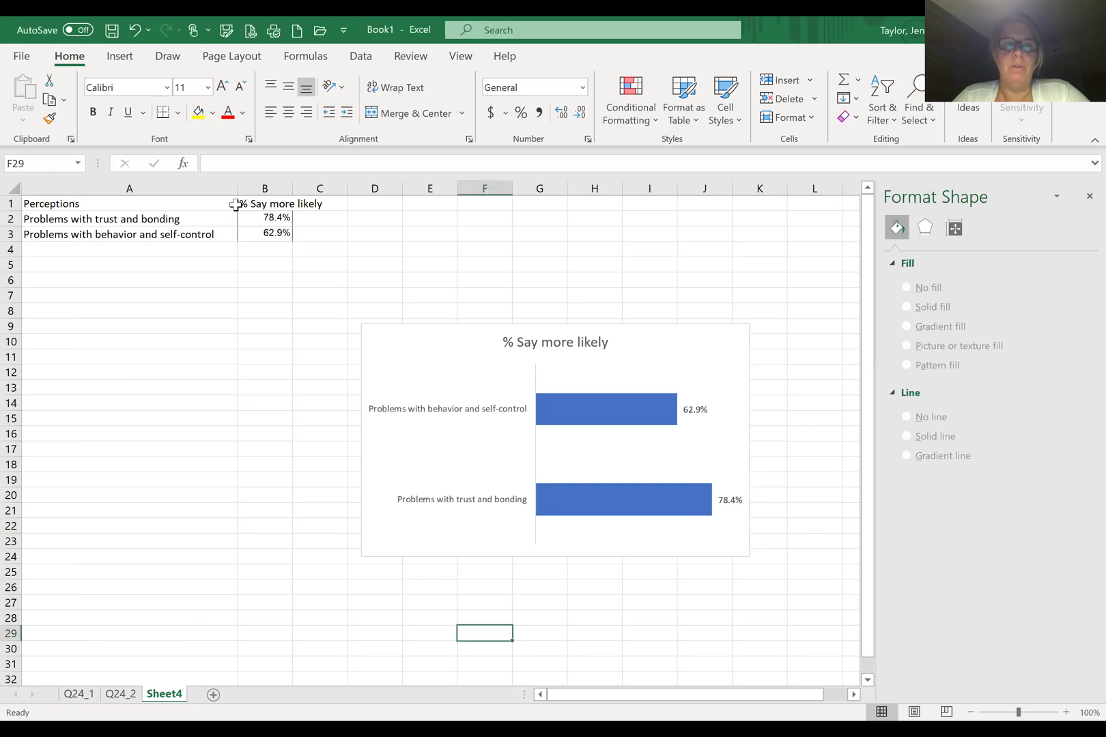
Replace the '% Say more likely' chart title with 'Potential for Problems with Foster Children'
click(526, 343)
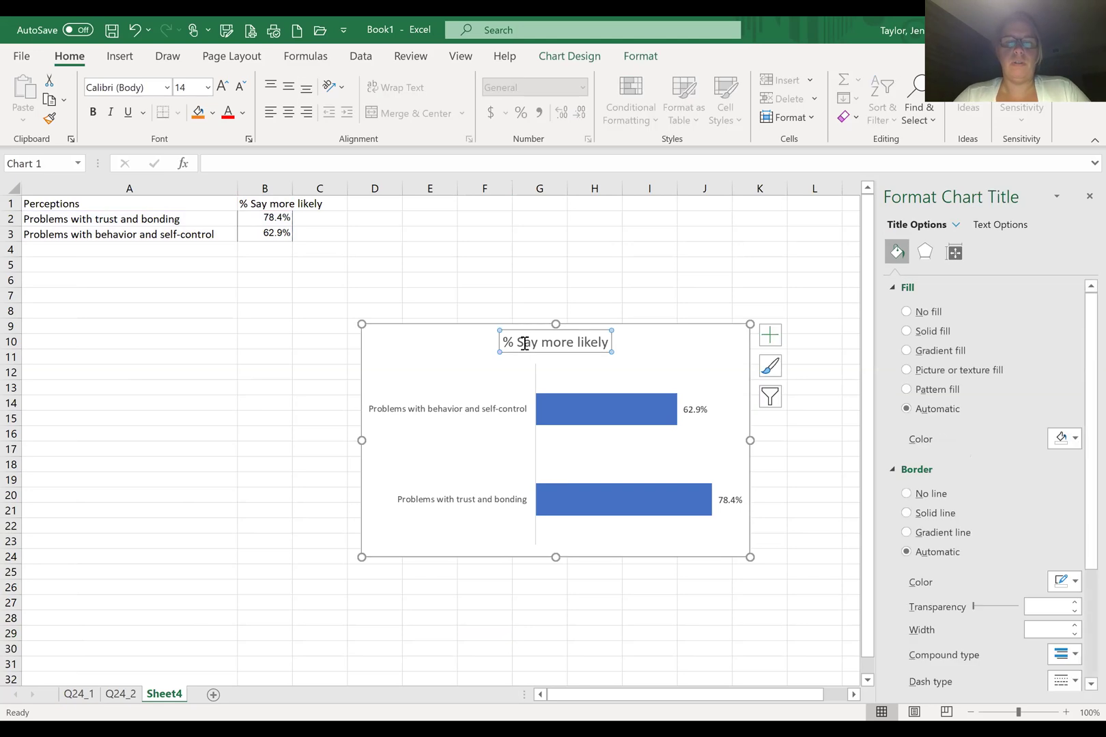
text(P)
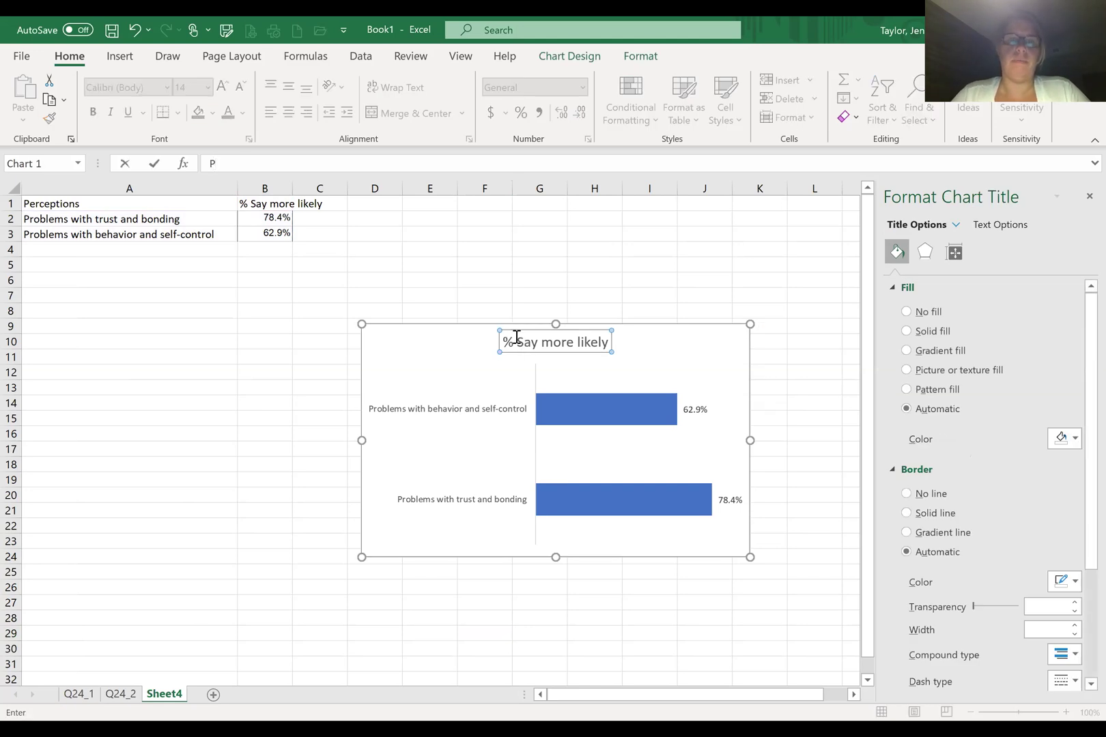
key(Return)
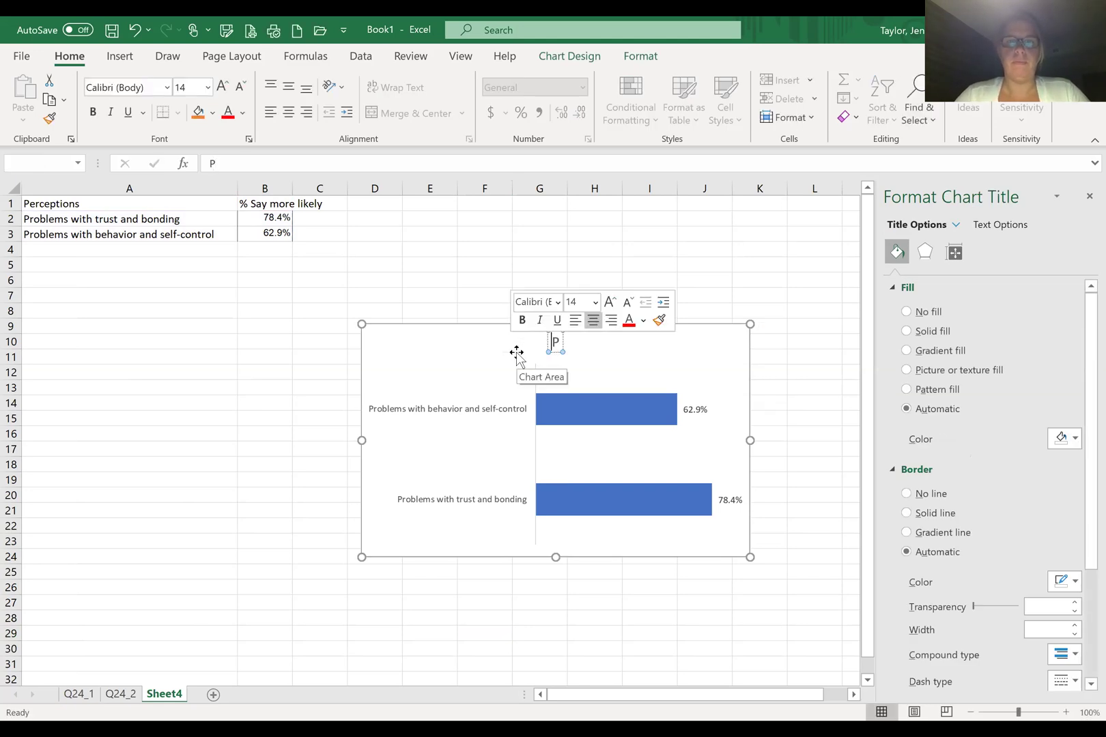
text(otenti)
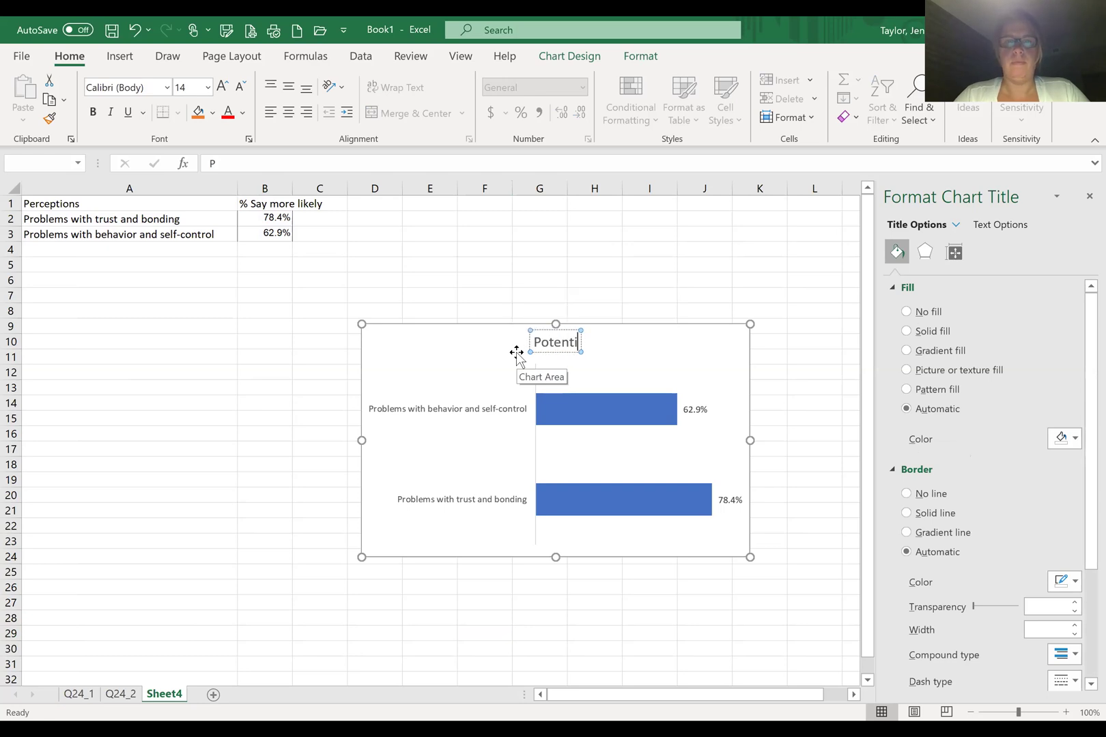
text(al for pro)
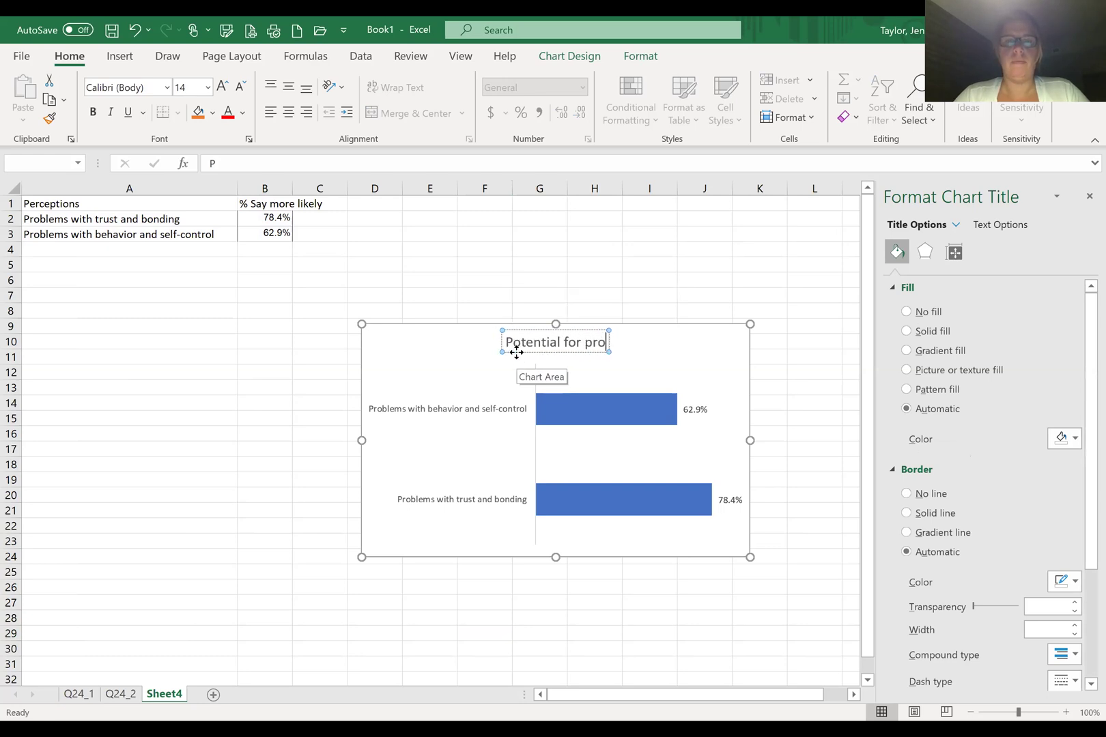
key(BackSpace)
key(BackSpace)
key(BackSpace)
key(BackSpace)
text(Por)
key(BackSpace)
key(BackSpace)
text(roblems with Foster Children)
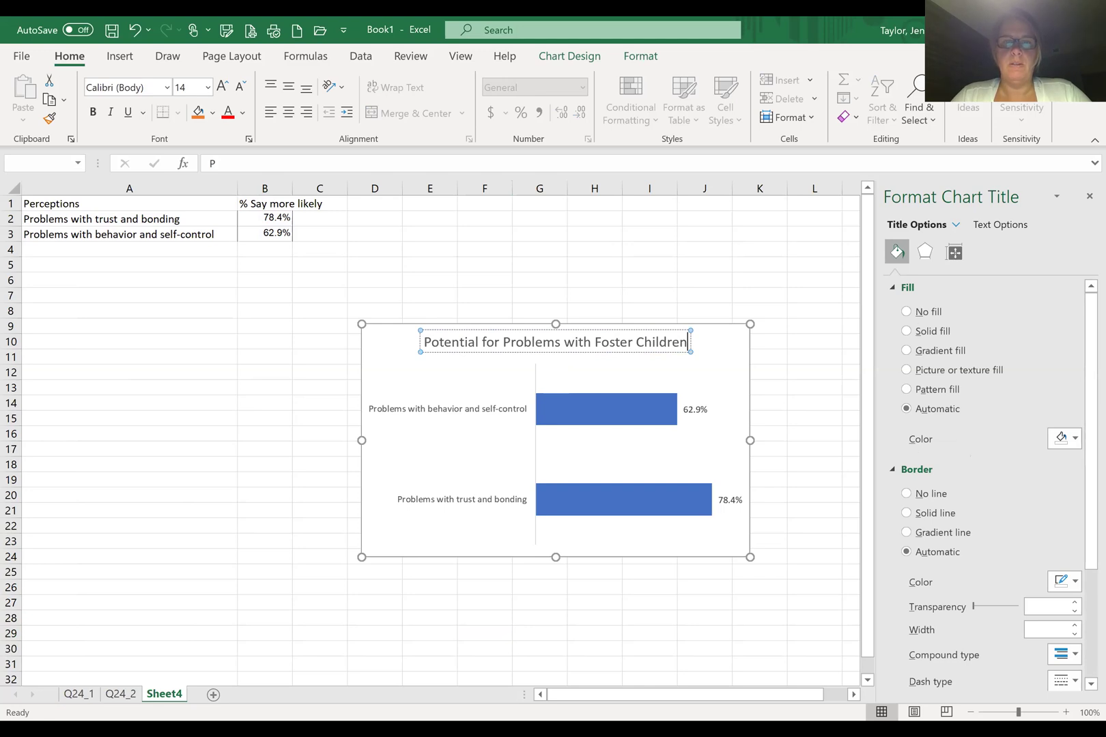
key(Escape)
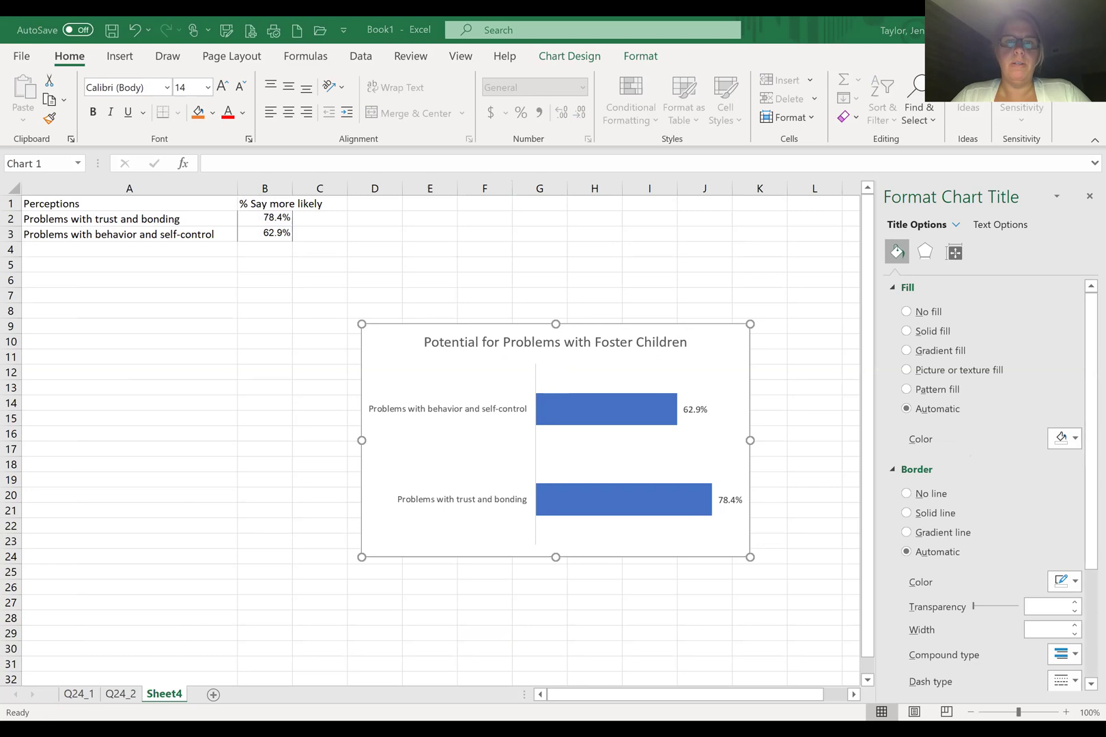
key(F2)
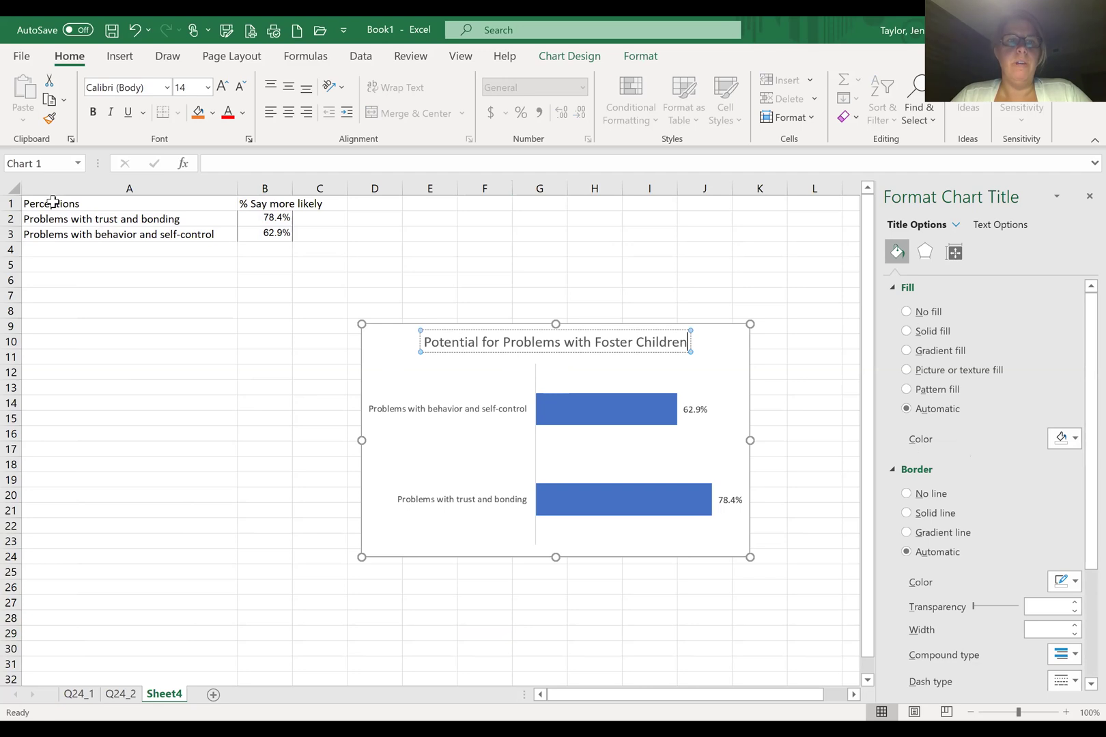
Sort A1:B3 by '% Say more likely', largest to smallest
drag(53, 202, 273, 234)
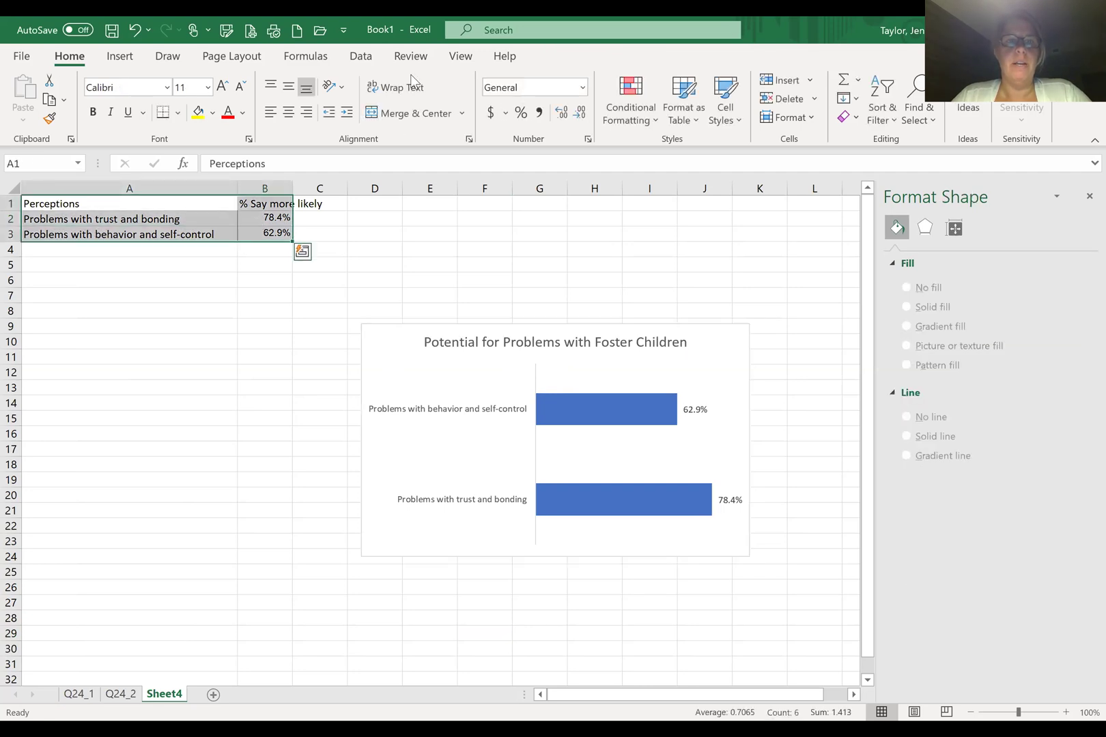
click(360, 56)
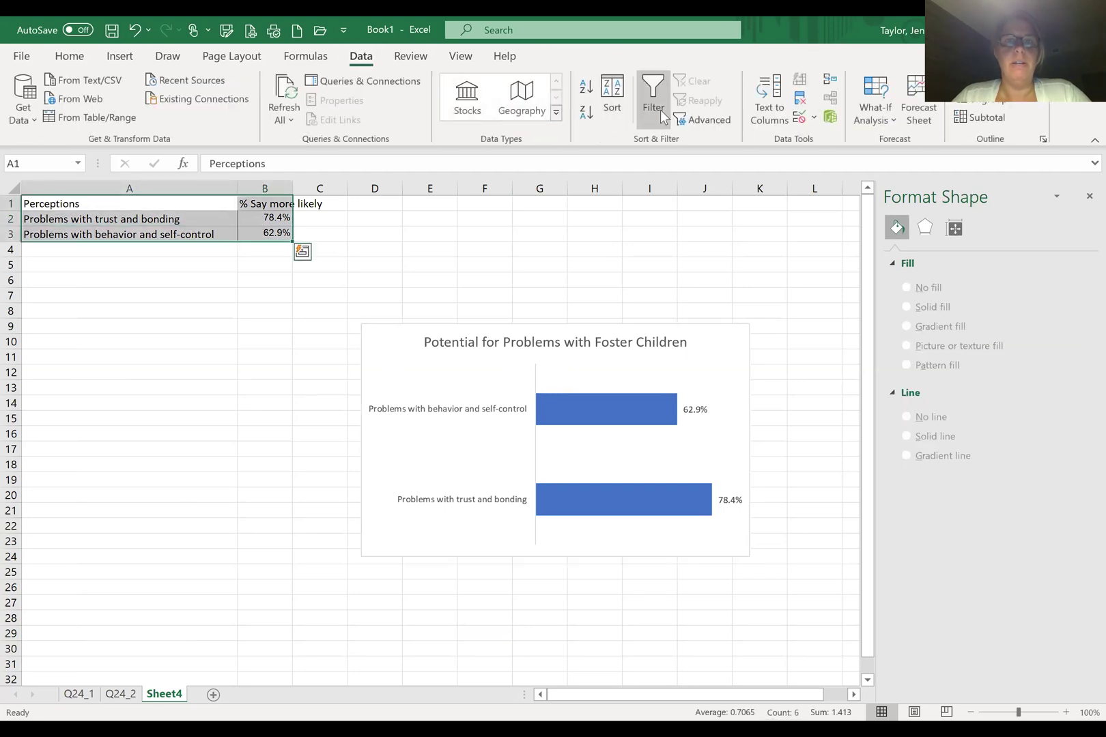
click(613, 99)
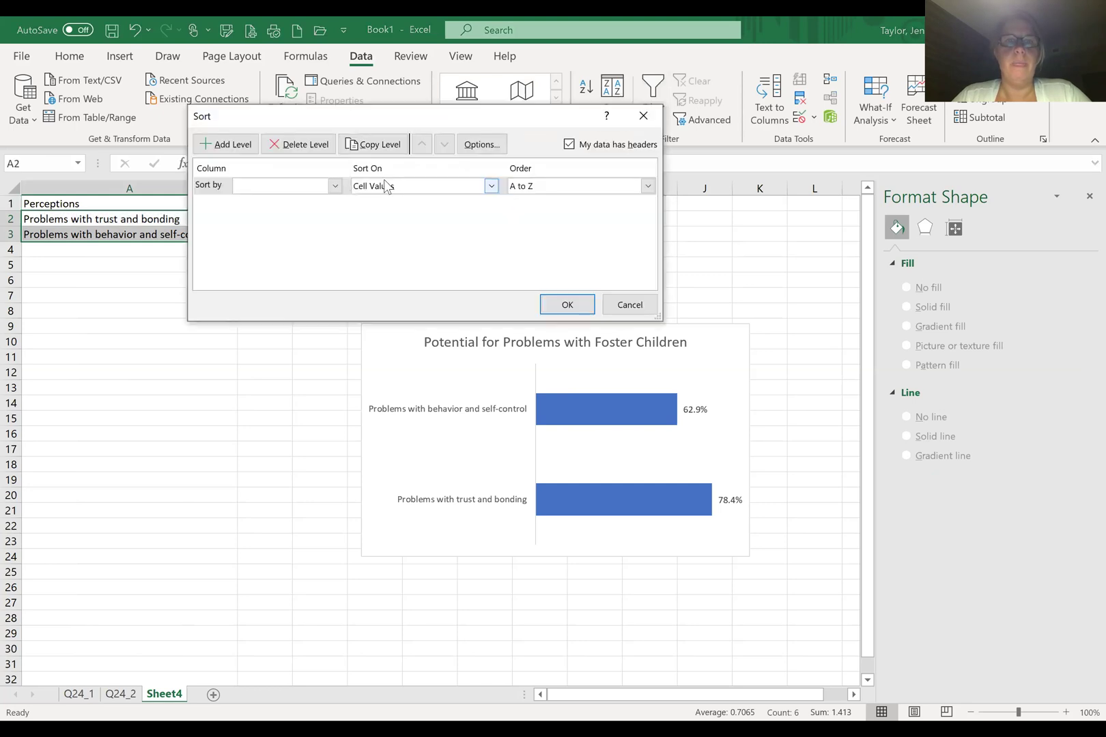
click(335, 190)
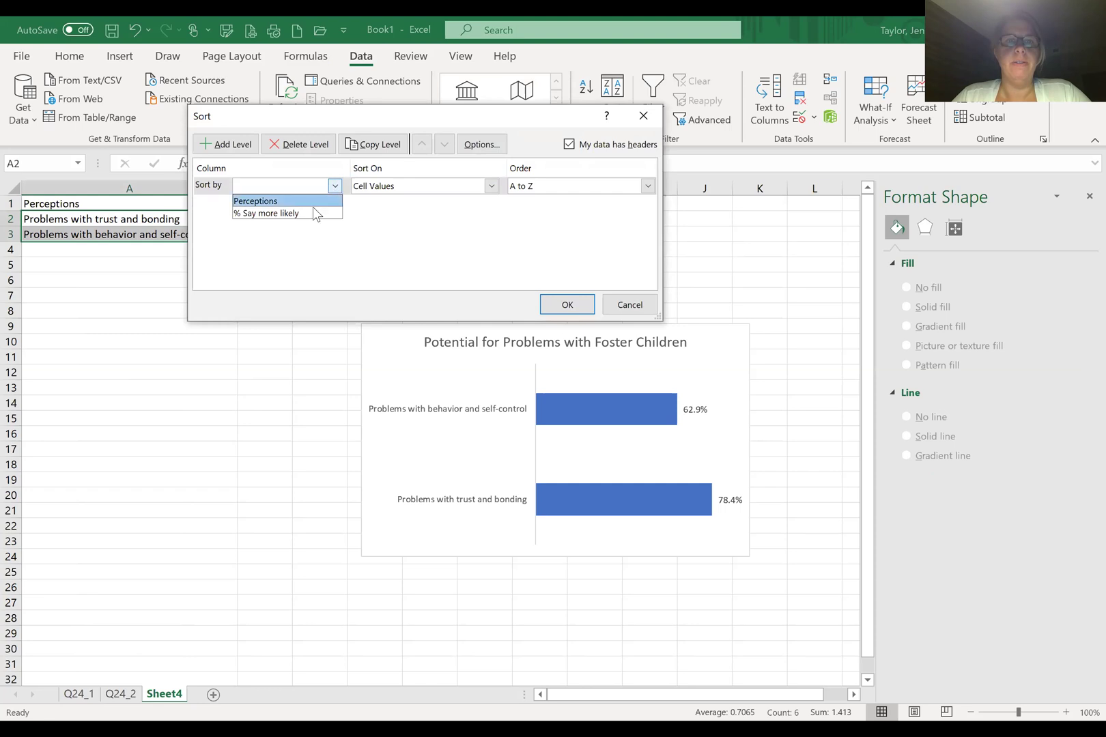
click(313, 209)
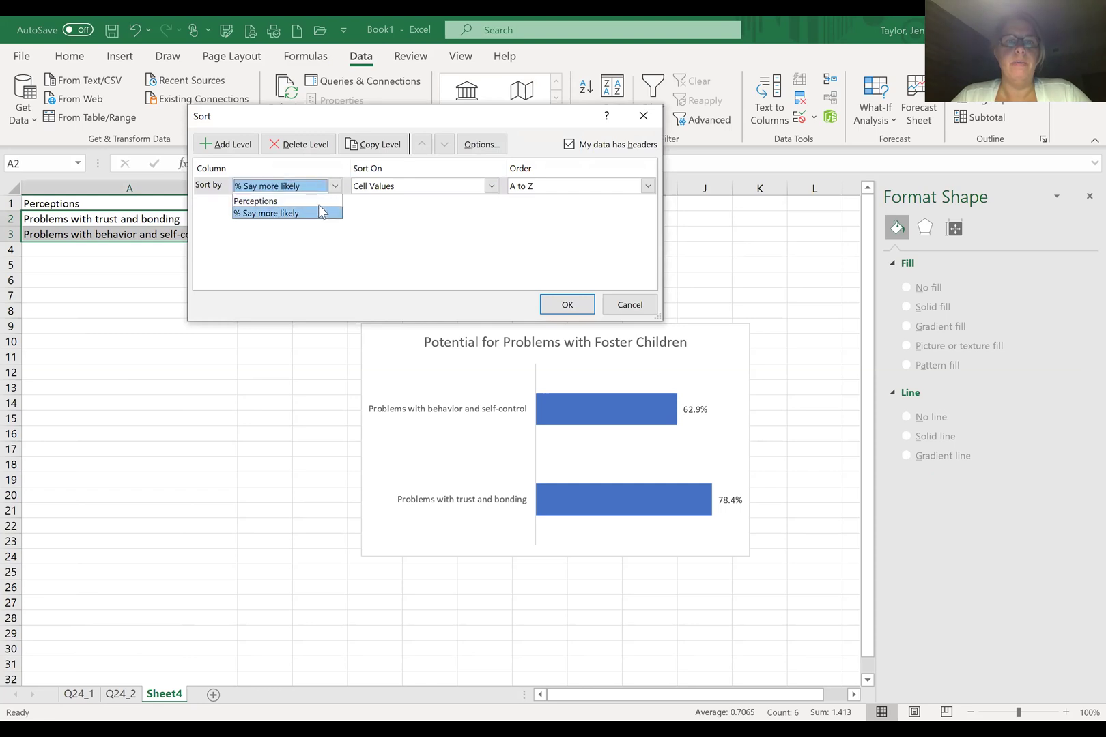
click(647, 186)
click(614, 213)
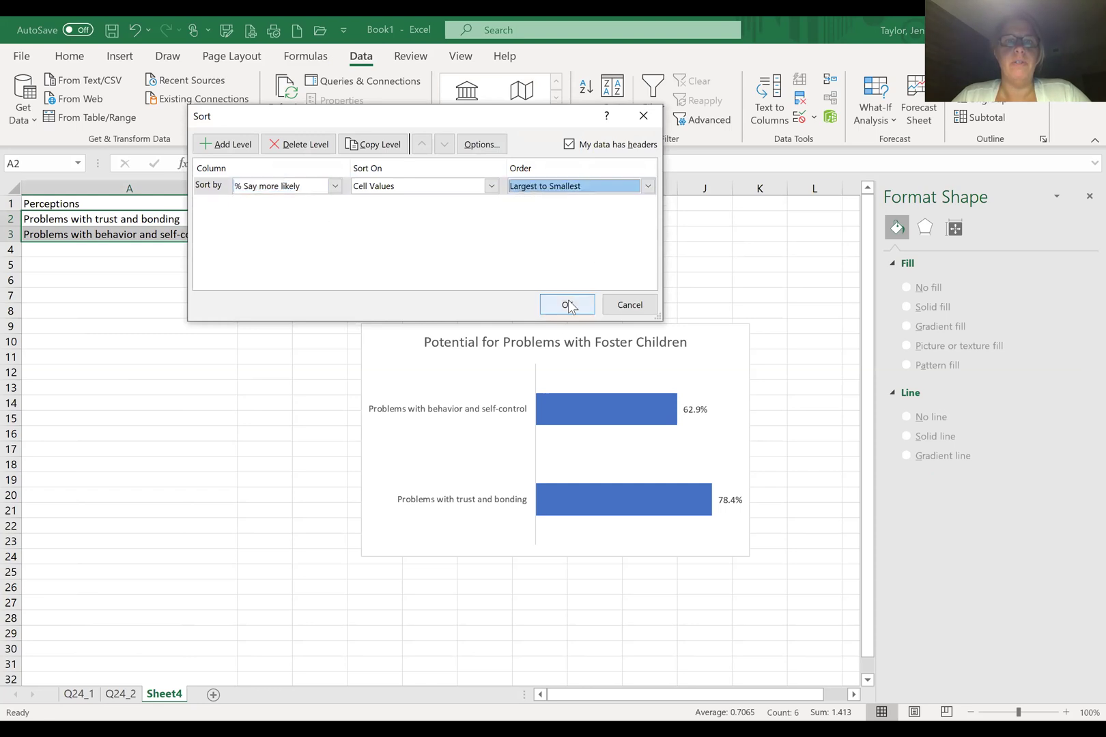
click(565, 303)
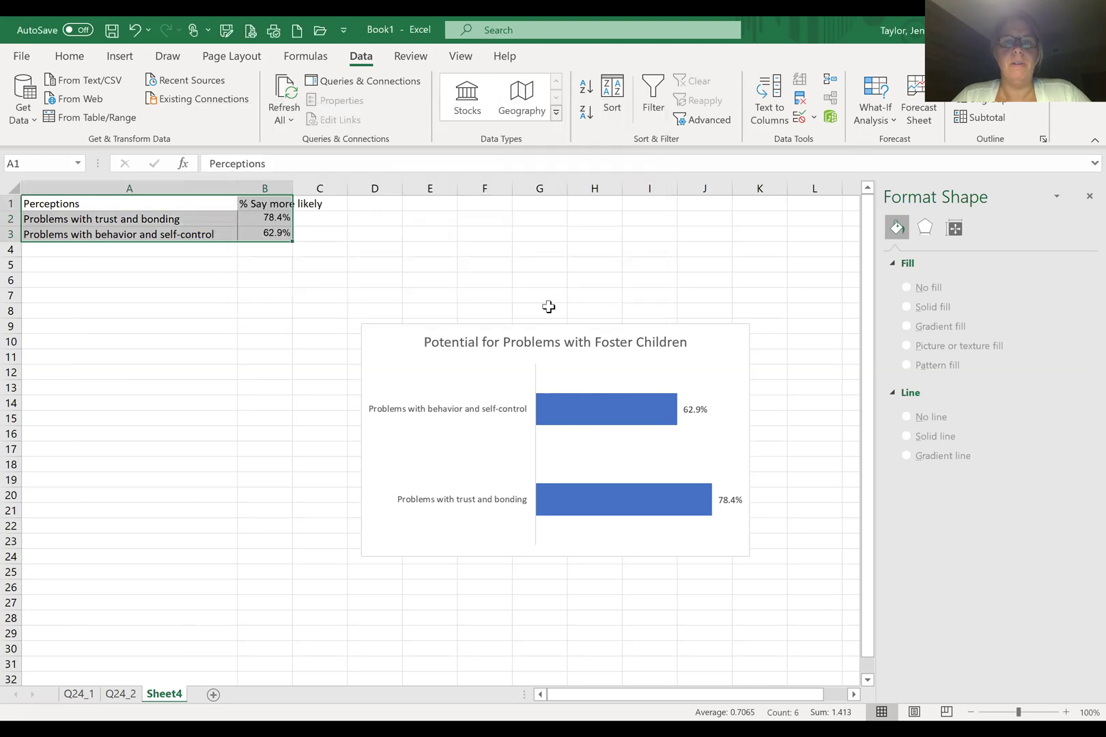
click(386, 268)
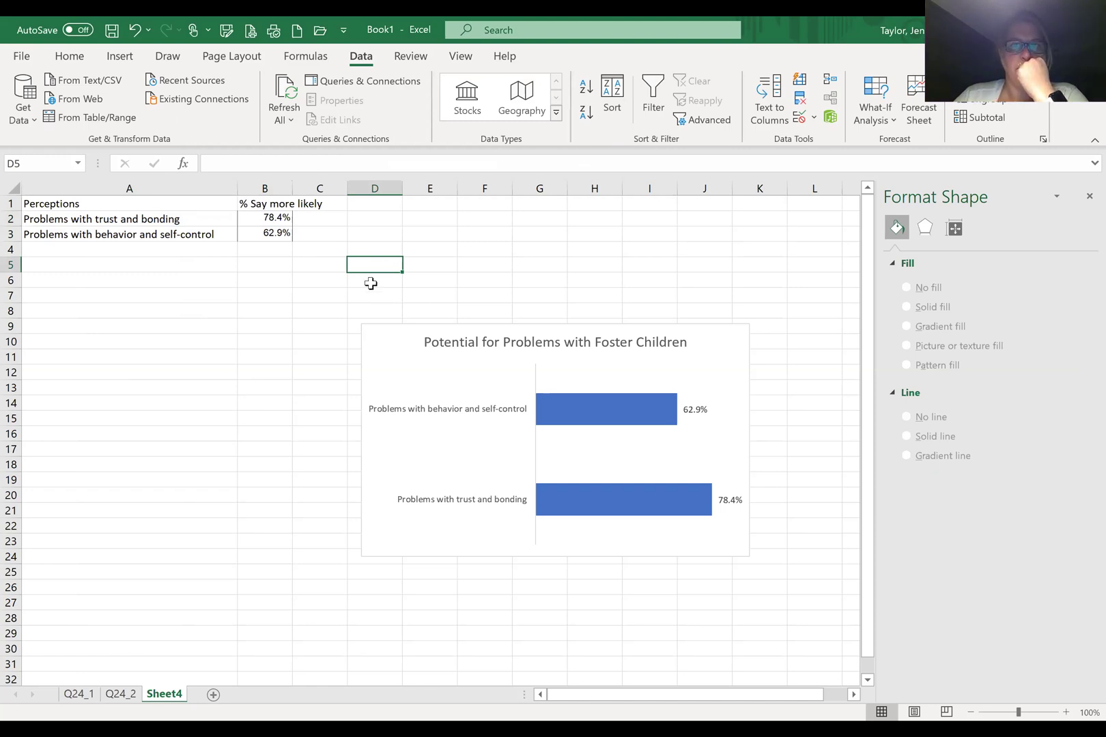
Re-sort the table smallest to largest so the 78.4% bar appears on top
click(371, 283)
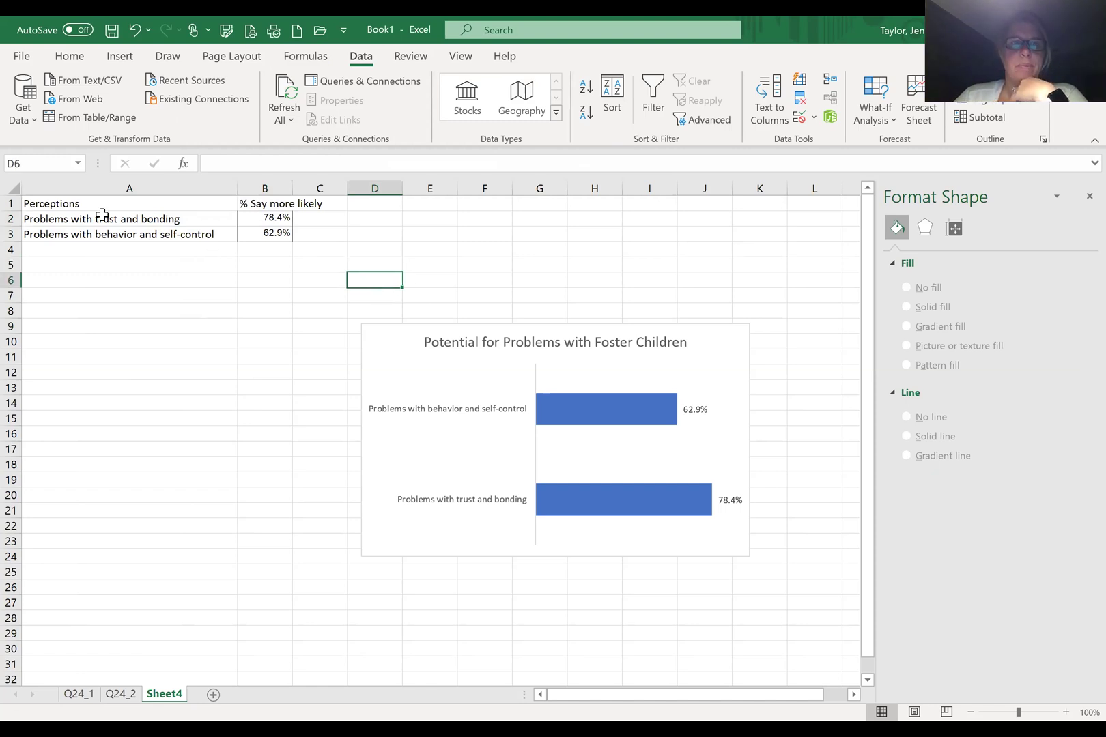
drag(54, 205, 287, 235)
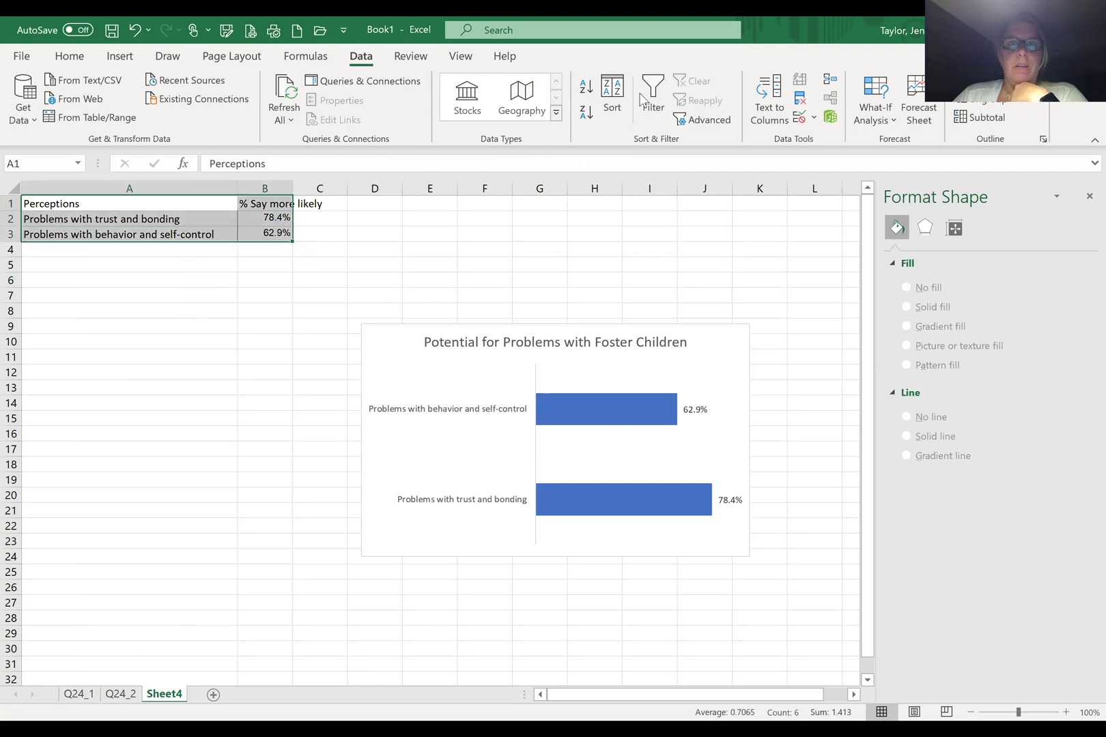
click(610, 108)
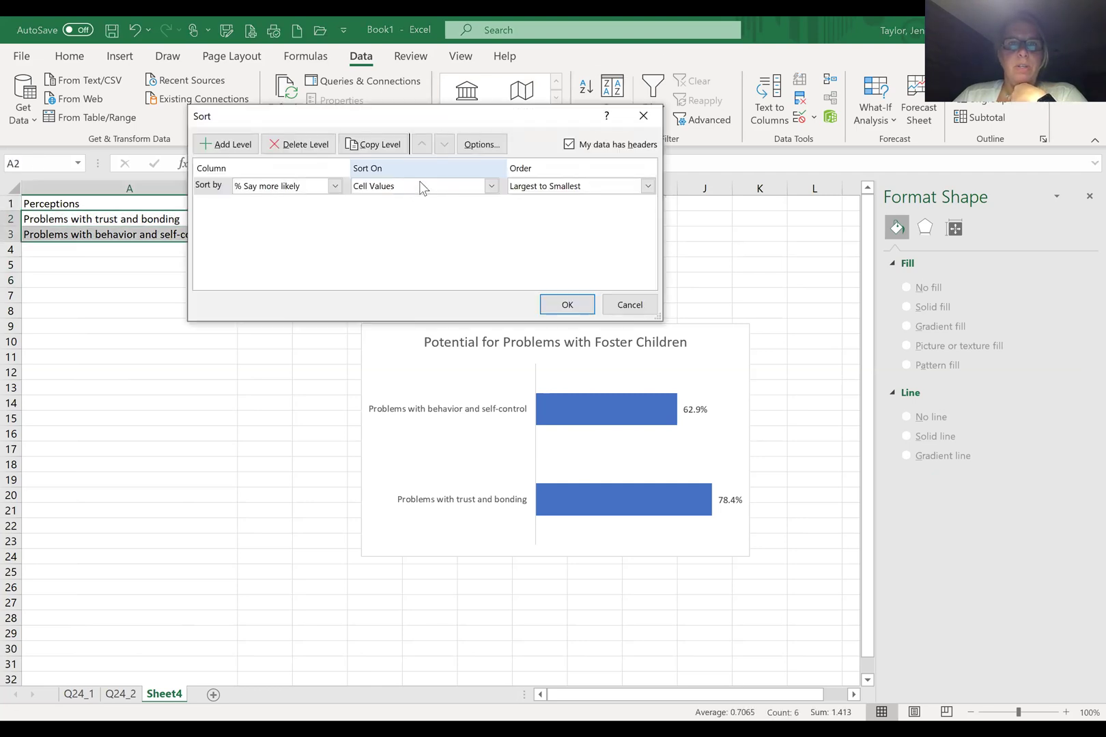
click(645, 186)
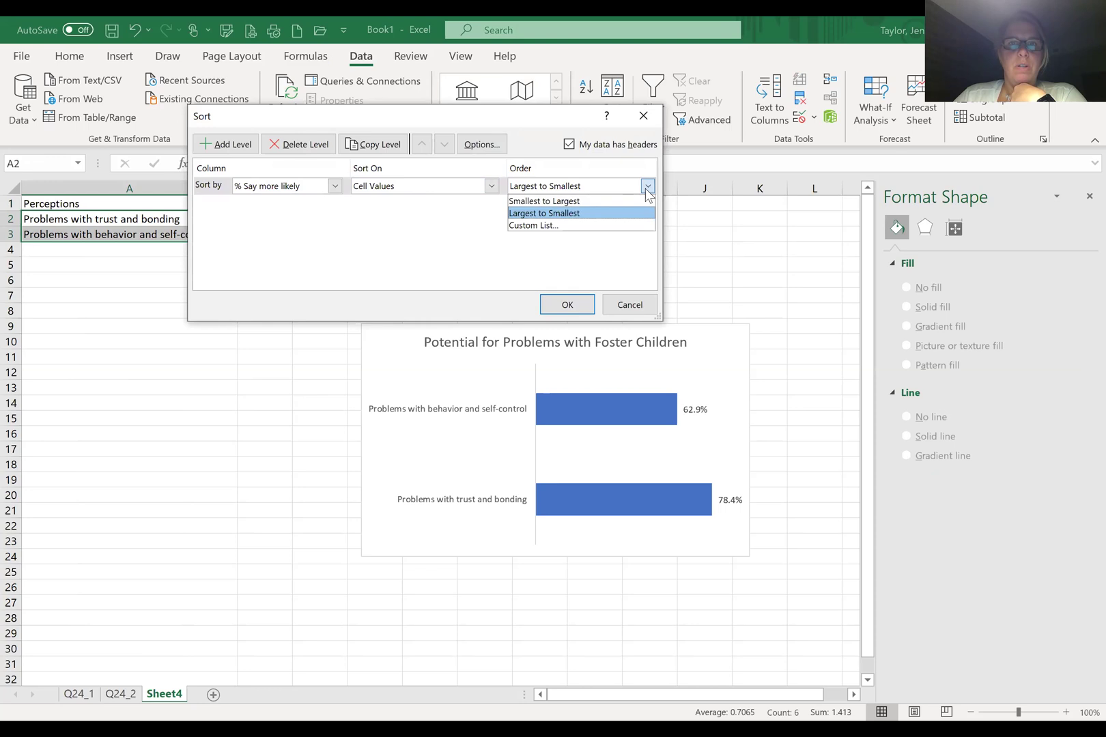
click(599, 201)
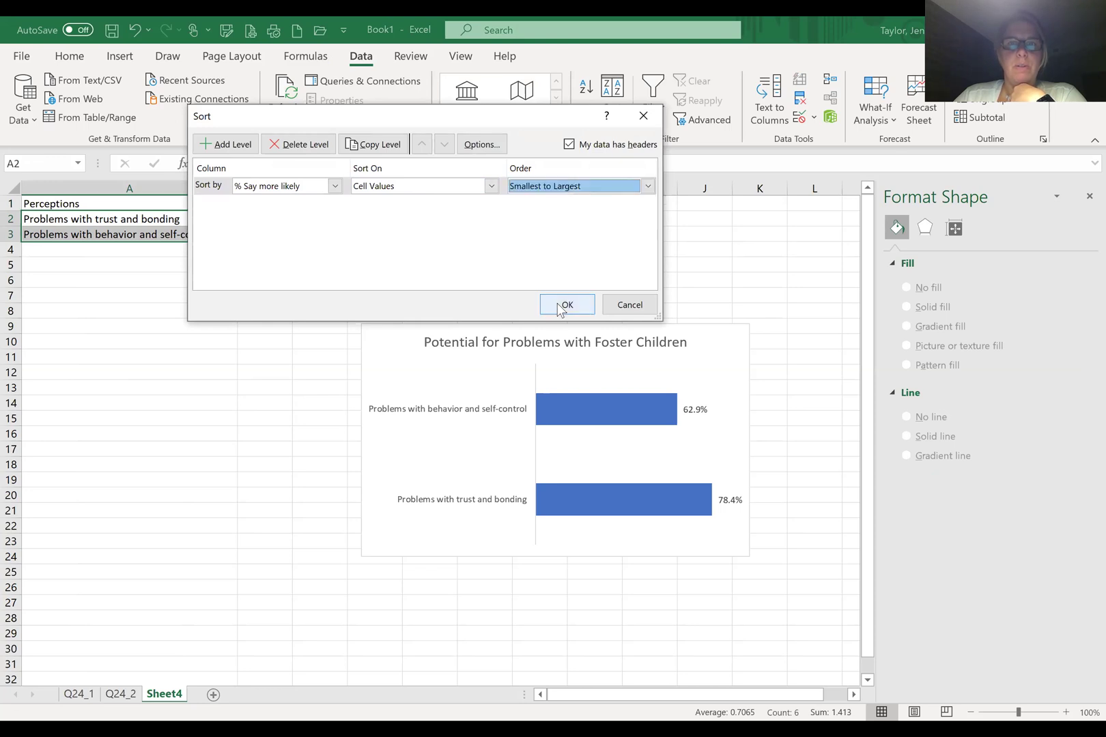
click(562, 304)
click(487, 266)
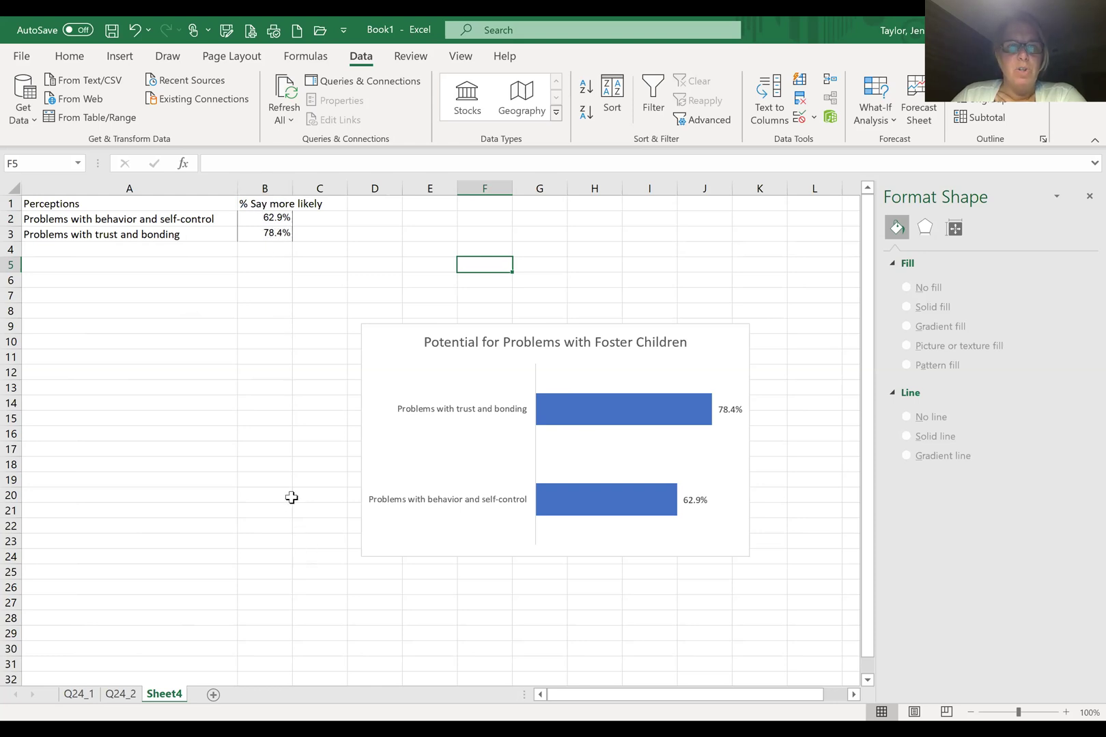
Go to the Q24_2 sheet with the 'Do you' frequency table (Less Likely 2, Equally 34, More Likely 61)
click(118, 694)
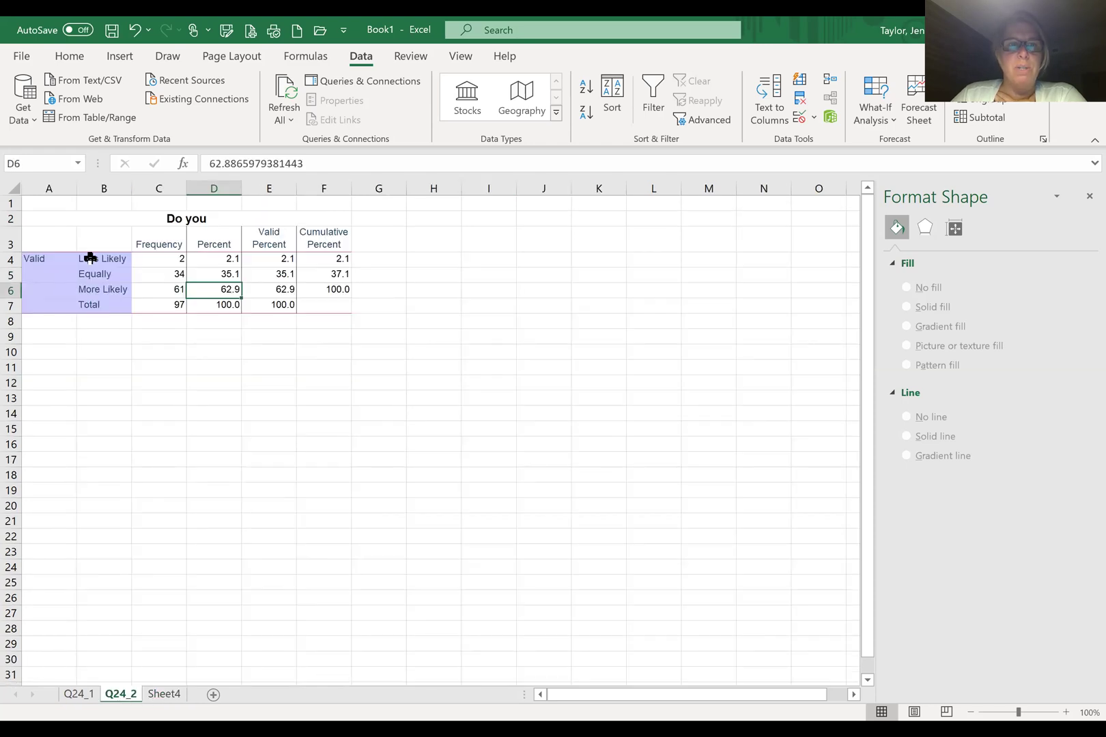